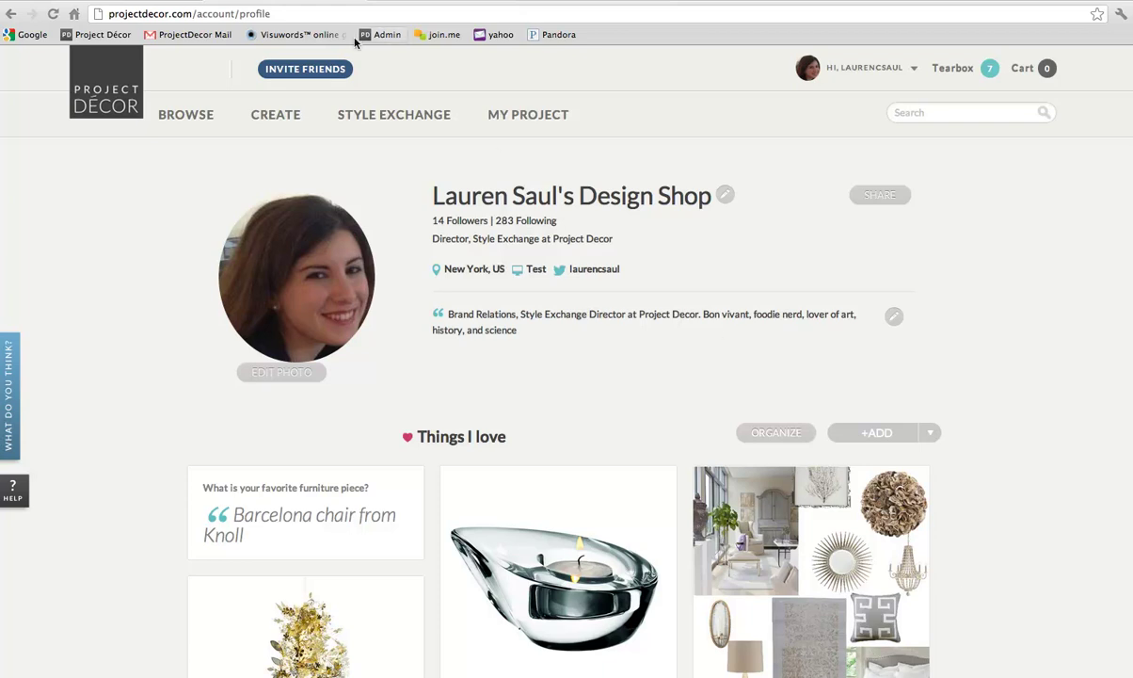
- Find the SHARE control beside the design shop title on the profile page
mouse_move(409, 114)
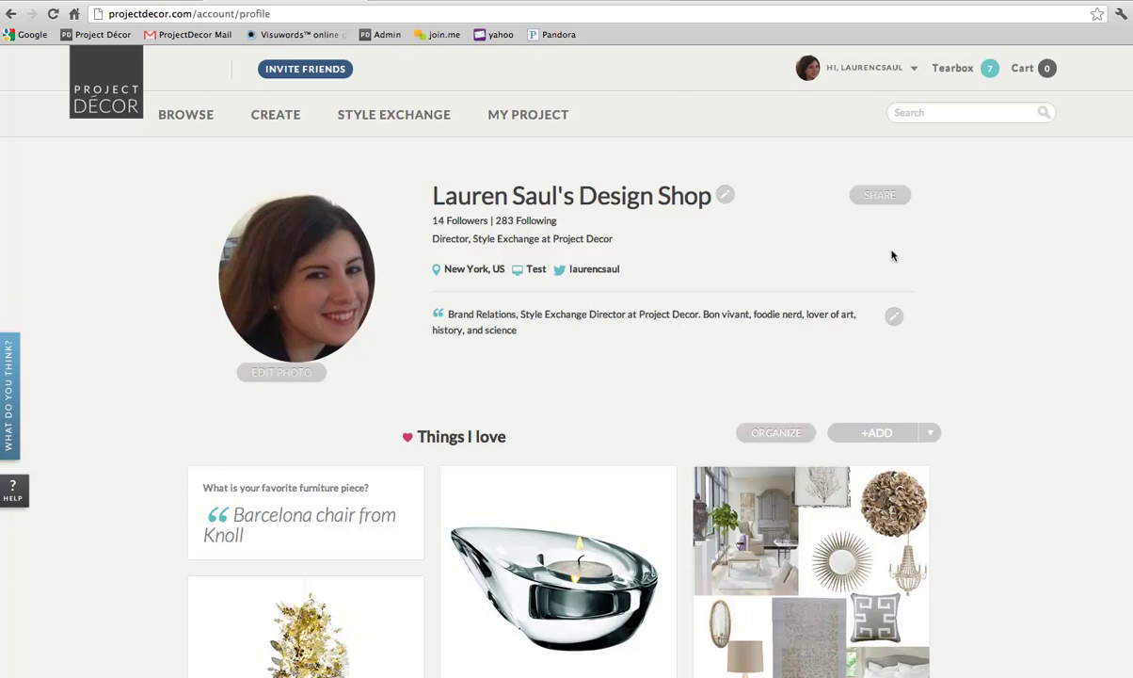
- Open the design shop's Share dialog, then close it without sending any email
click(889, 198)
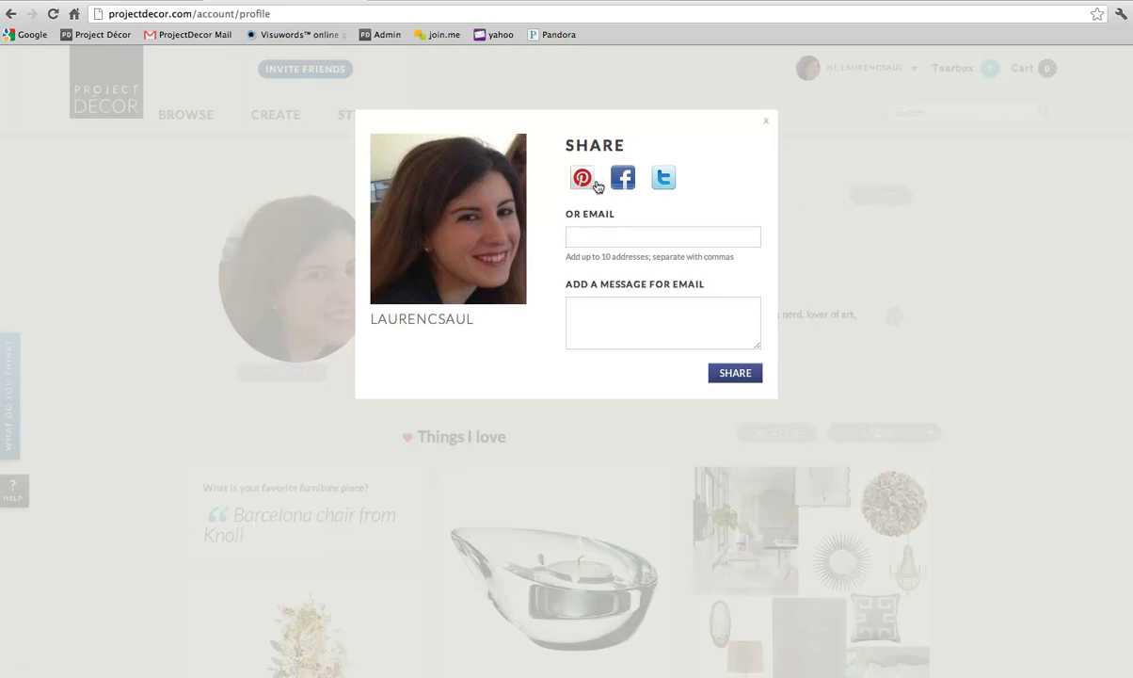
click(667, 240)
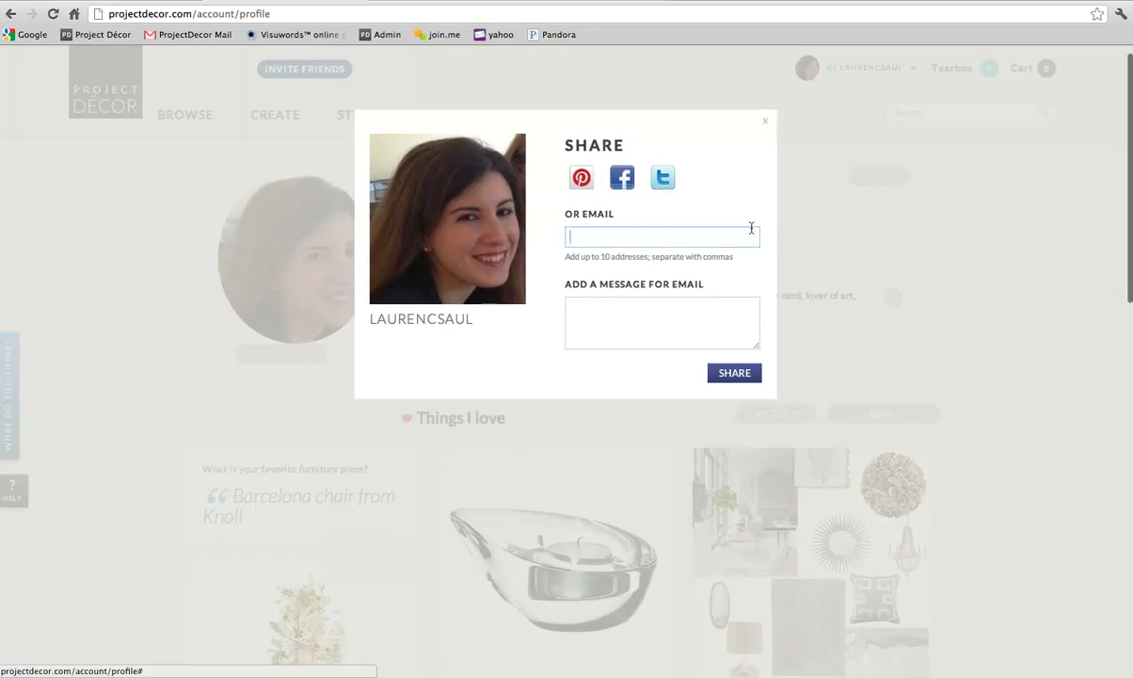
click(732, 311)
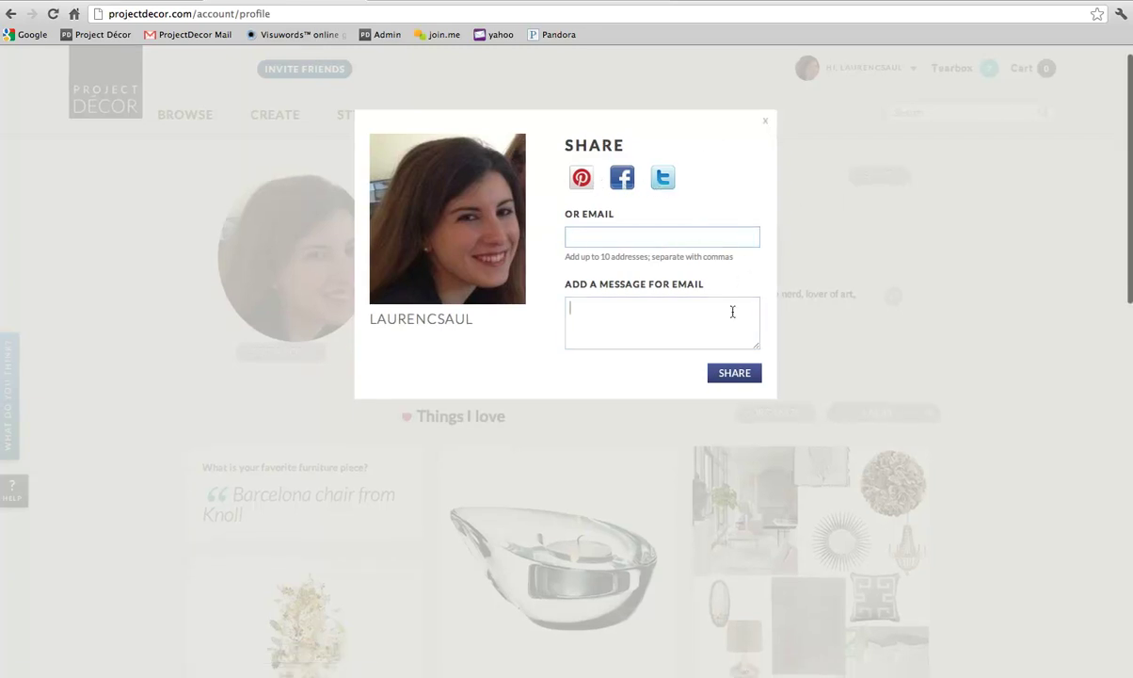
click(768, 123)
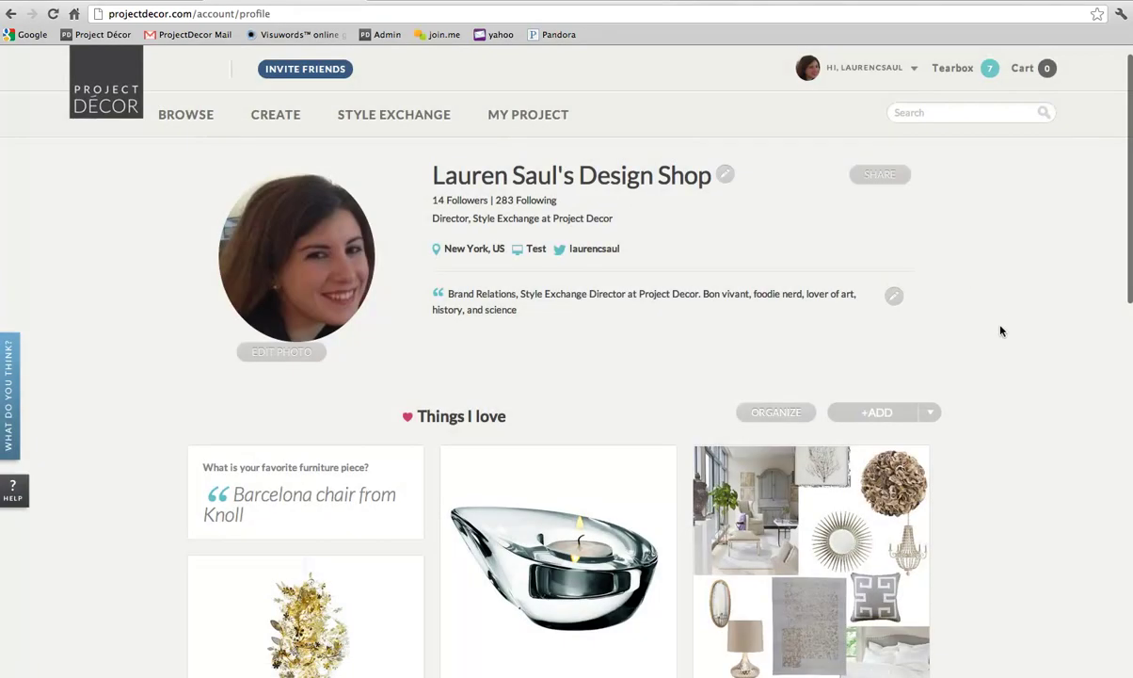
- Scroll the profile until the Things I love cards show titles and prices
scroll(1004, 331, down, 3)
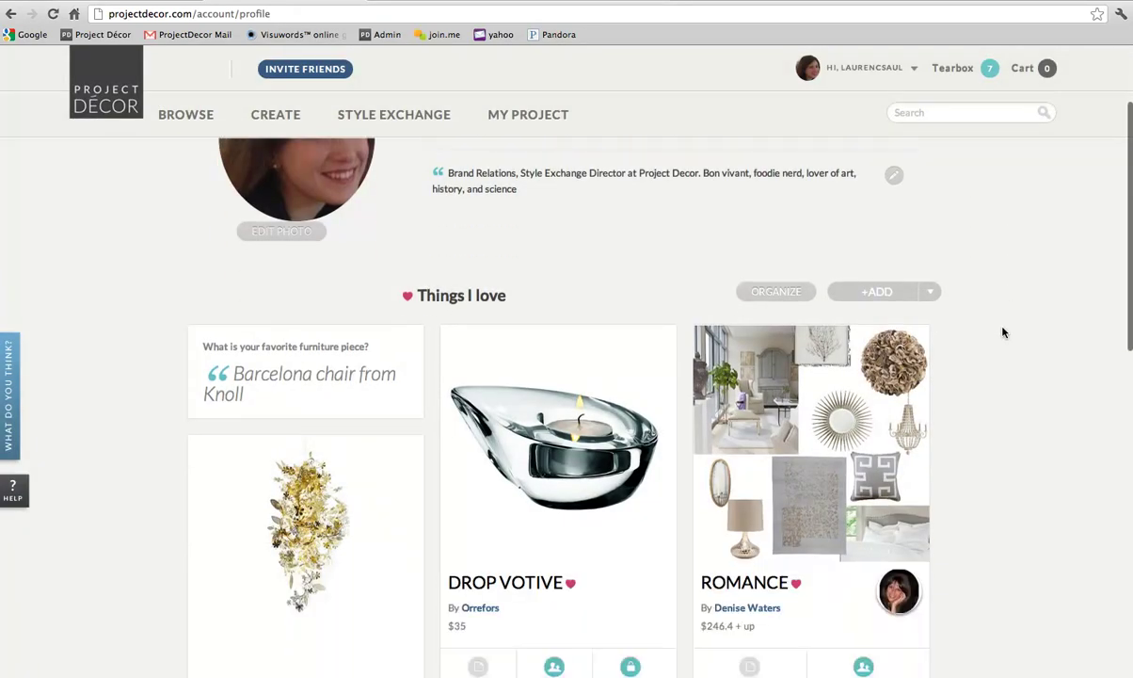
scroll(1003, 331, down, 1)
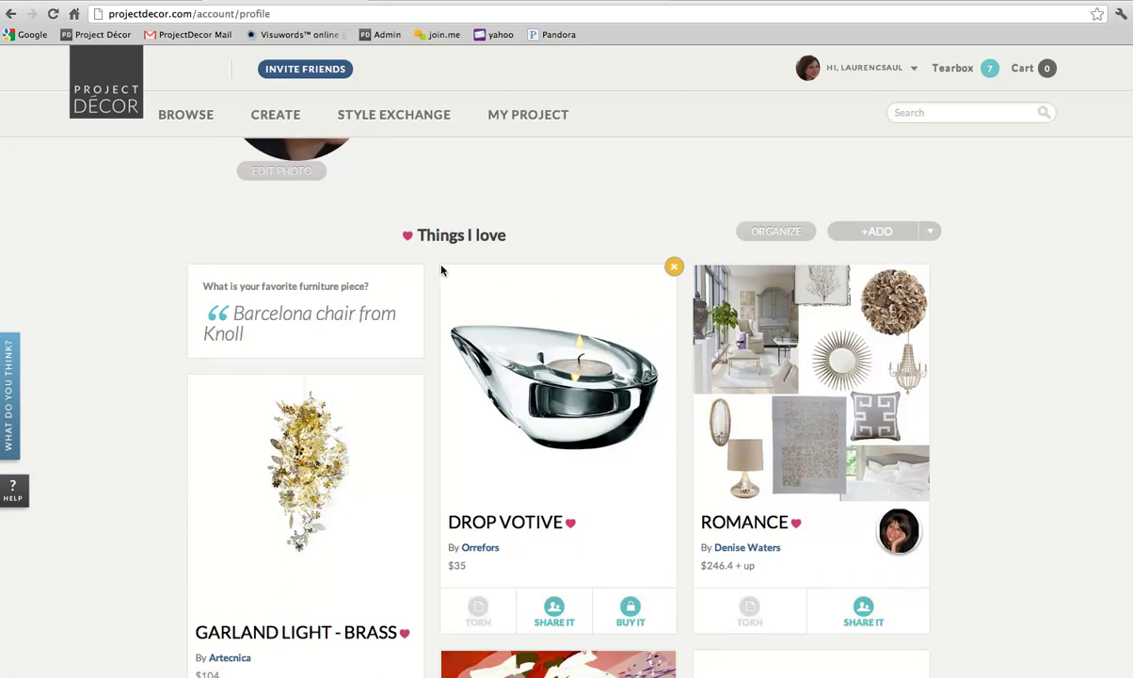
mouse_move(406, 270)
scroll(311, 321, up, 1)
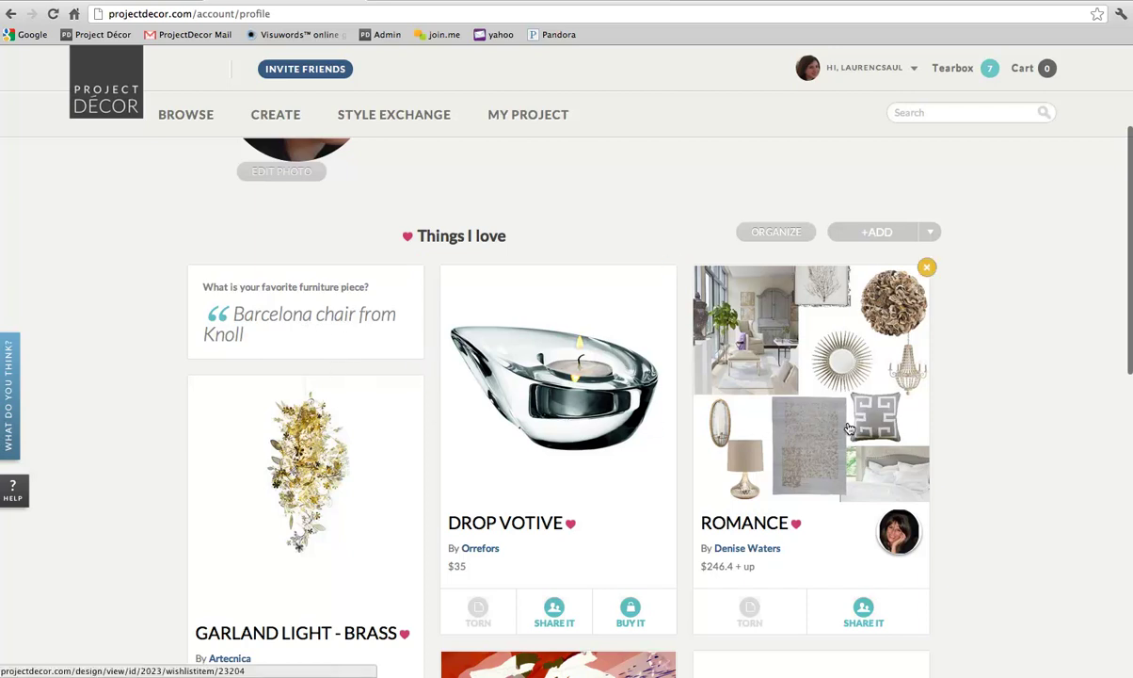
scroll(828, 421, down, 1)
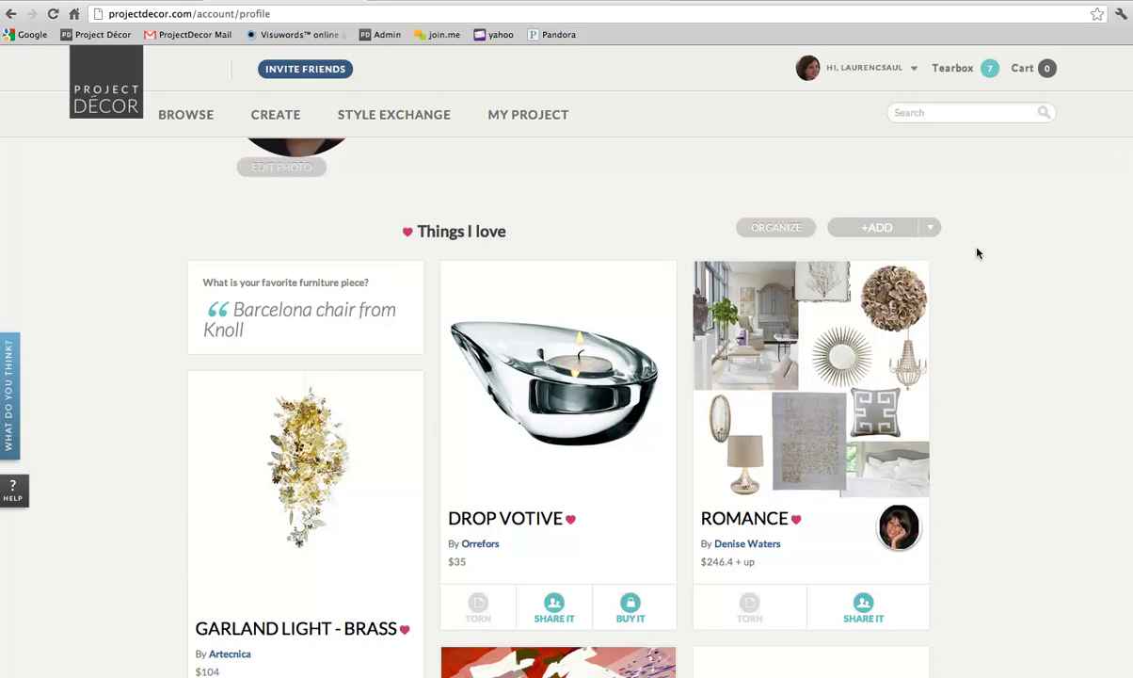
- Open the +ADD dropdown listing Products, Board, Photos and Commentary
click(930, 231)
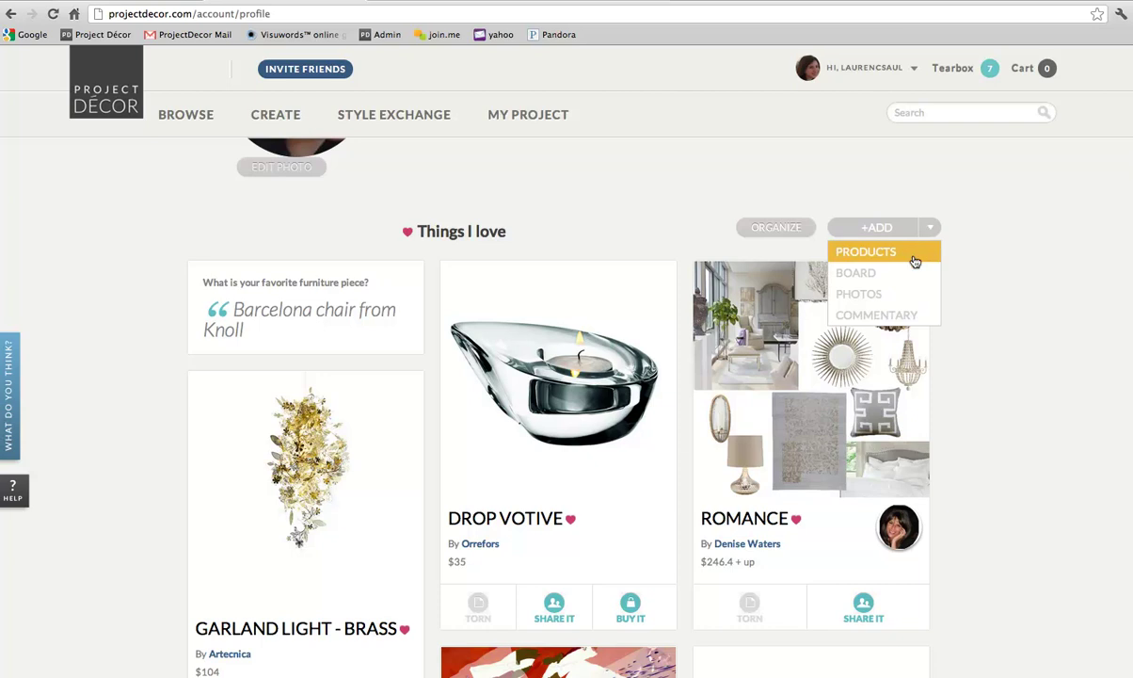
mouse_move(183, 119)
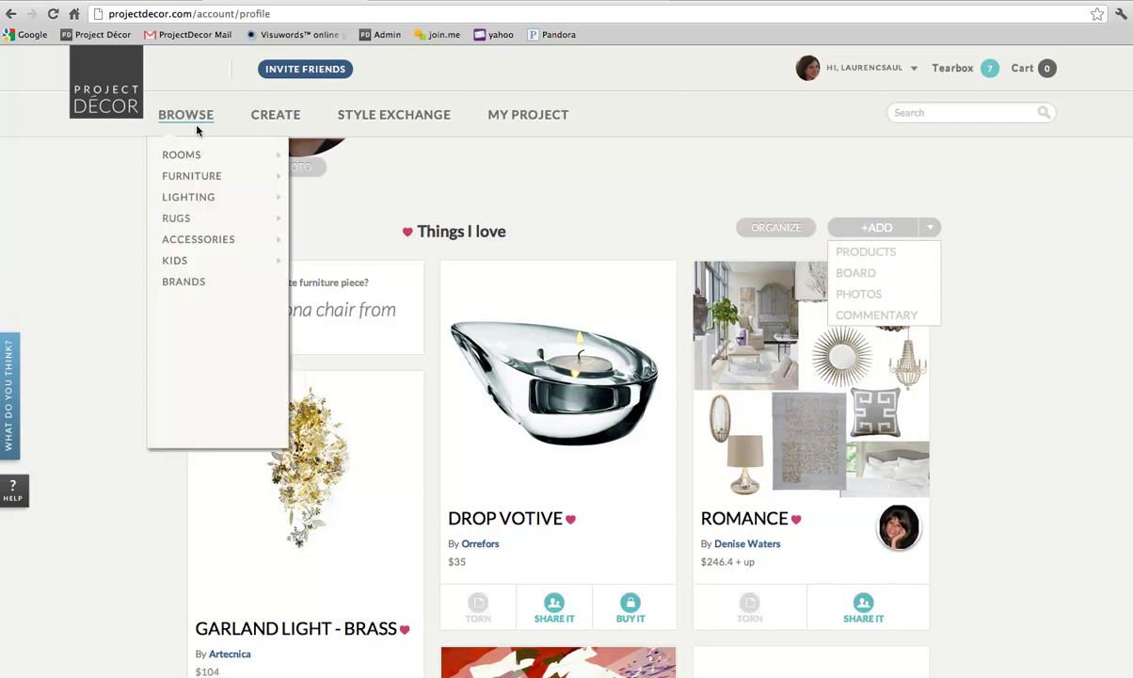
mouse_move(206, 157)
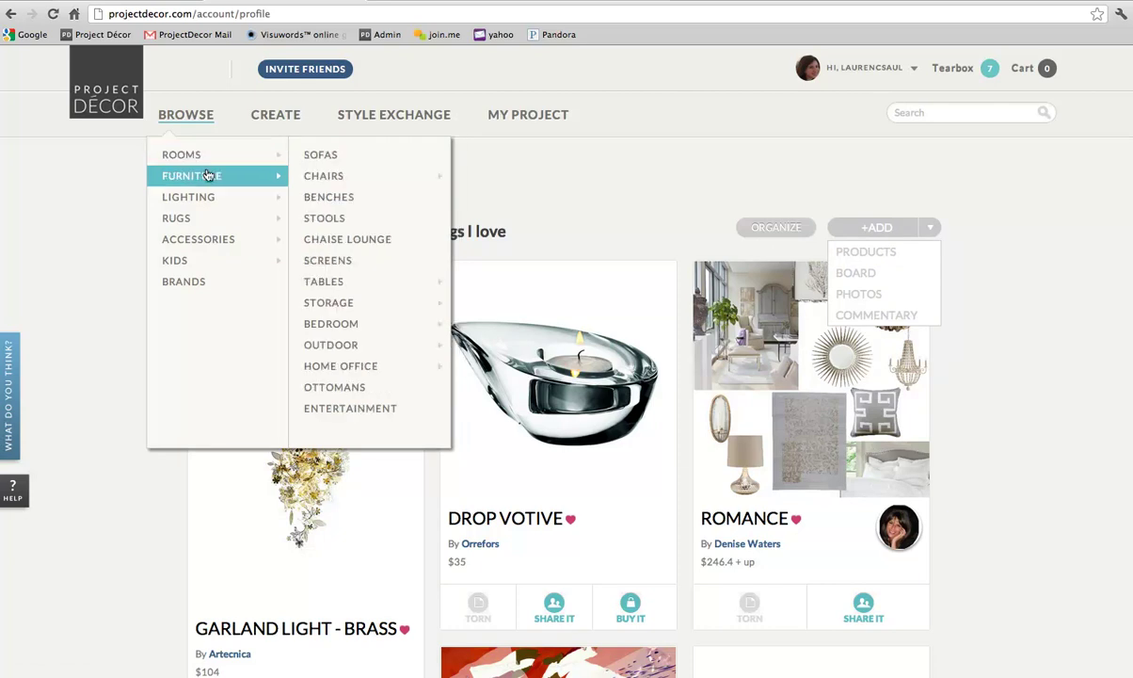
mouse_move(203, 206)
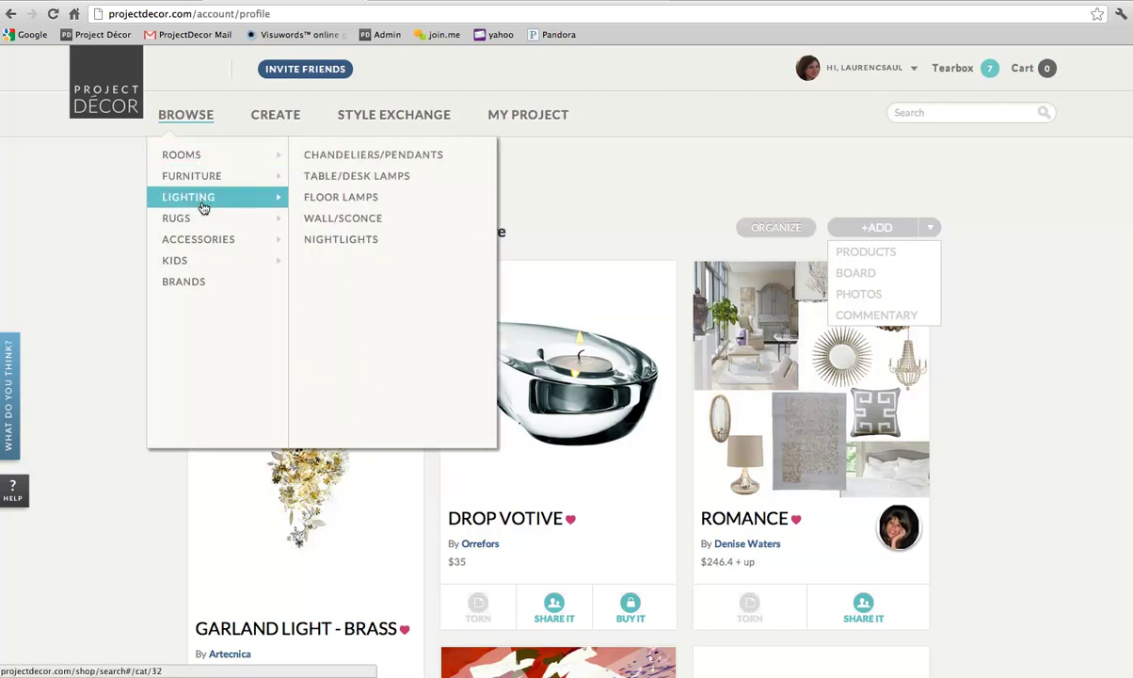
mouse_move(208, 268)
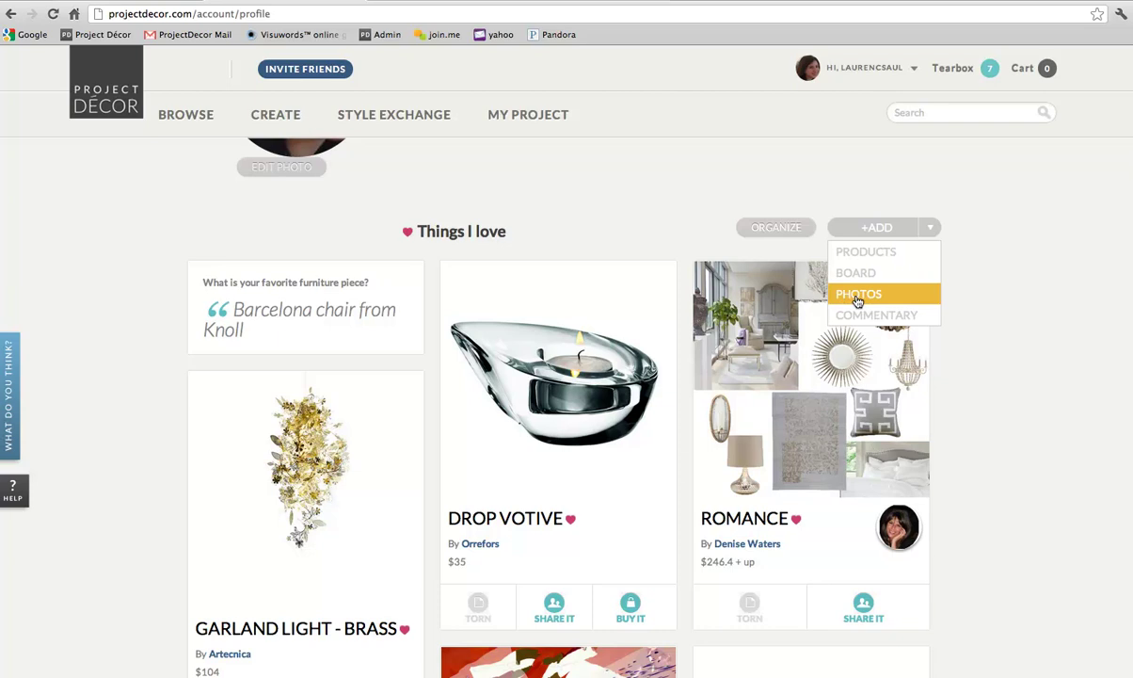
- Discard an empty photo upload, then upload Barcelonachairinroom.jpeg from the Photos folder
click(857, 297)
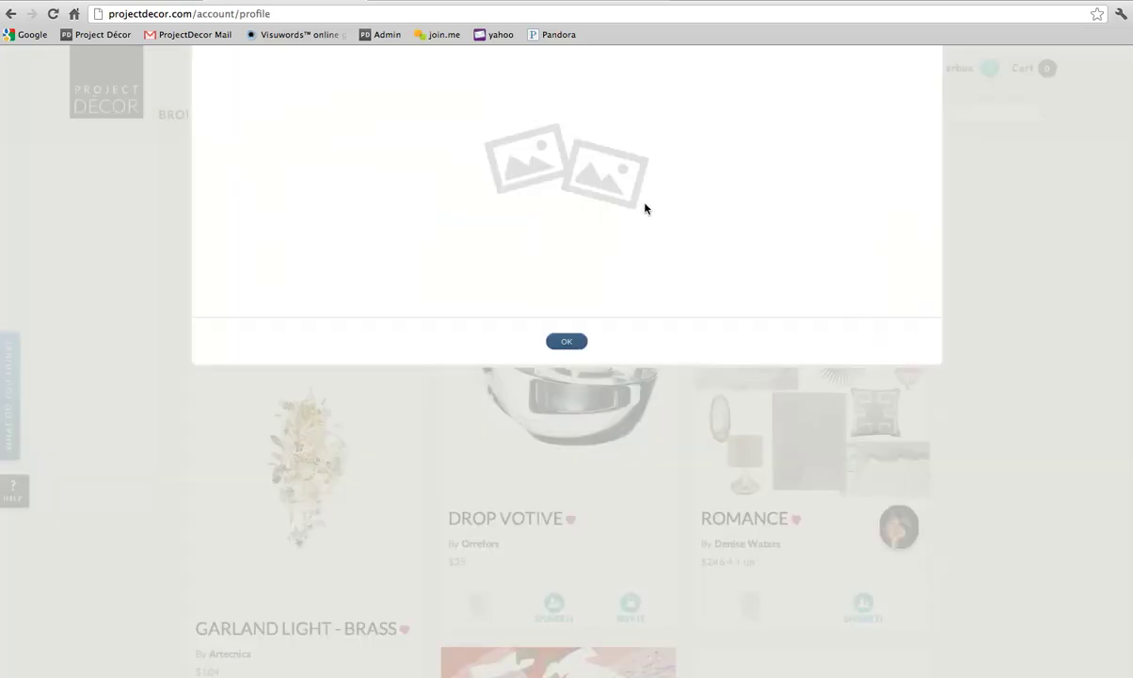
click(1057, 303)
scroll(1057, 303, up, 2)
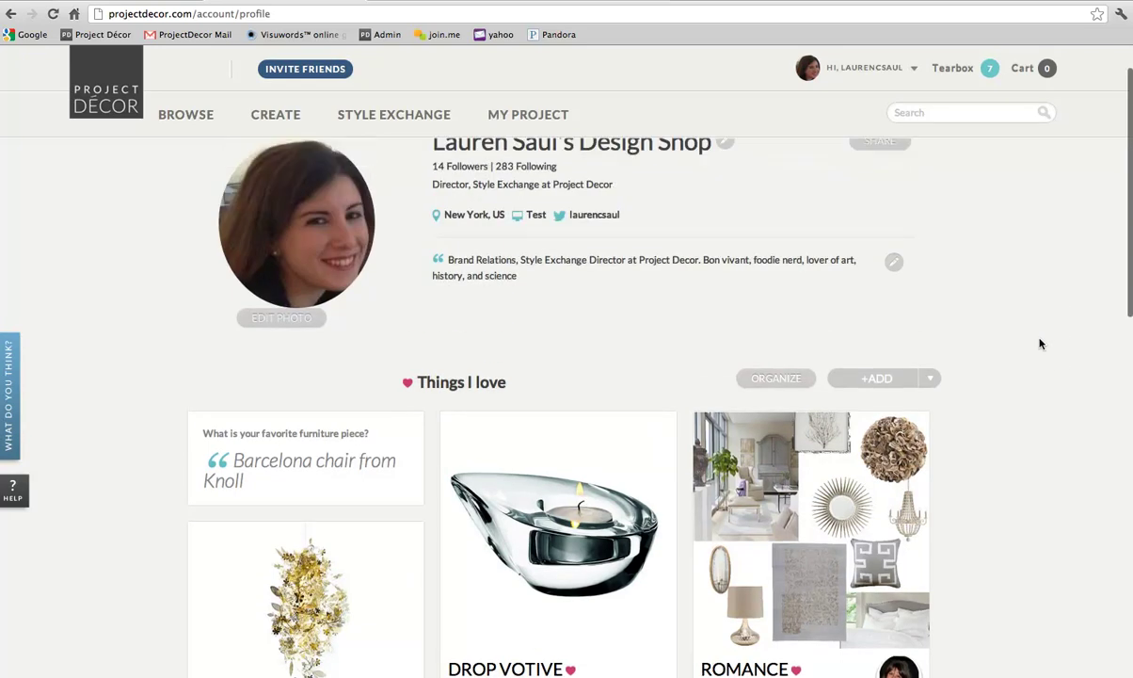
mouse_move(907, 387)
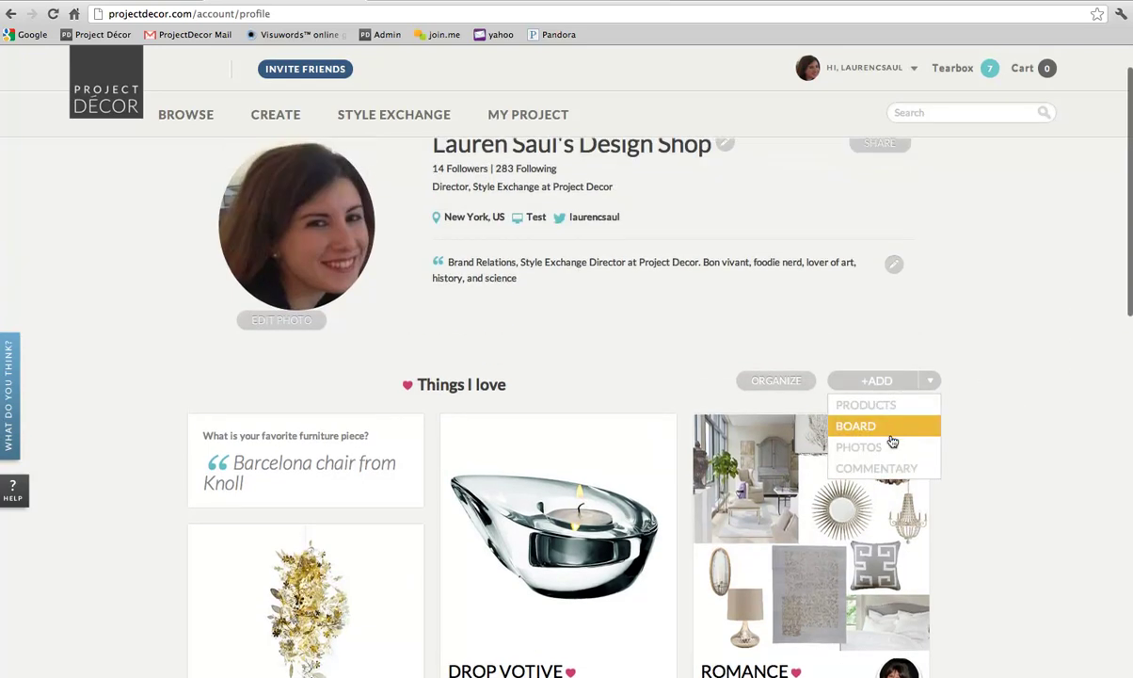
click(892, 447)
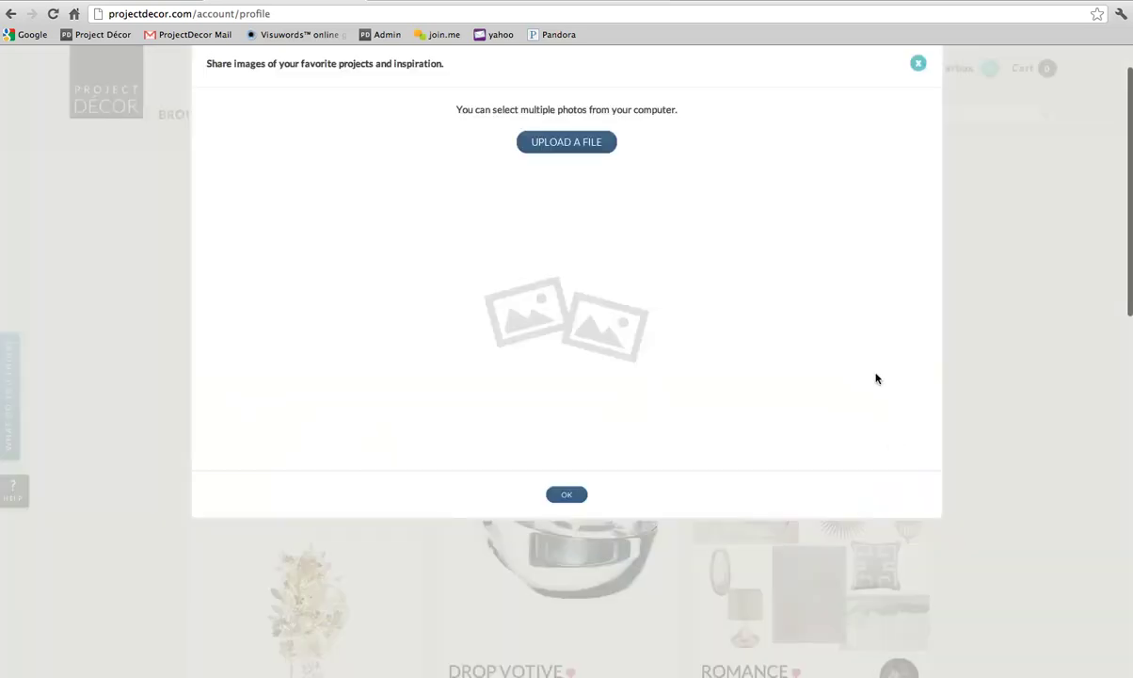
click(587, 146)
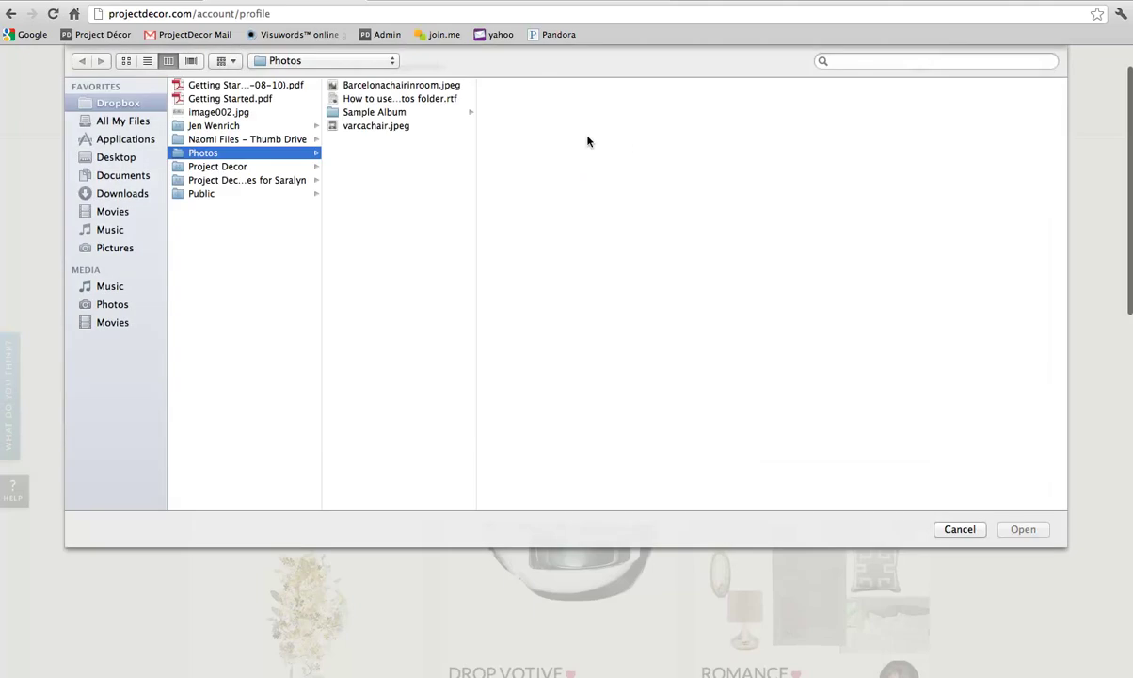
double_click(404, 85)
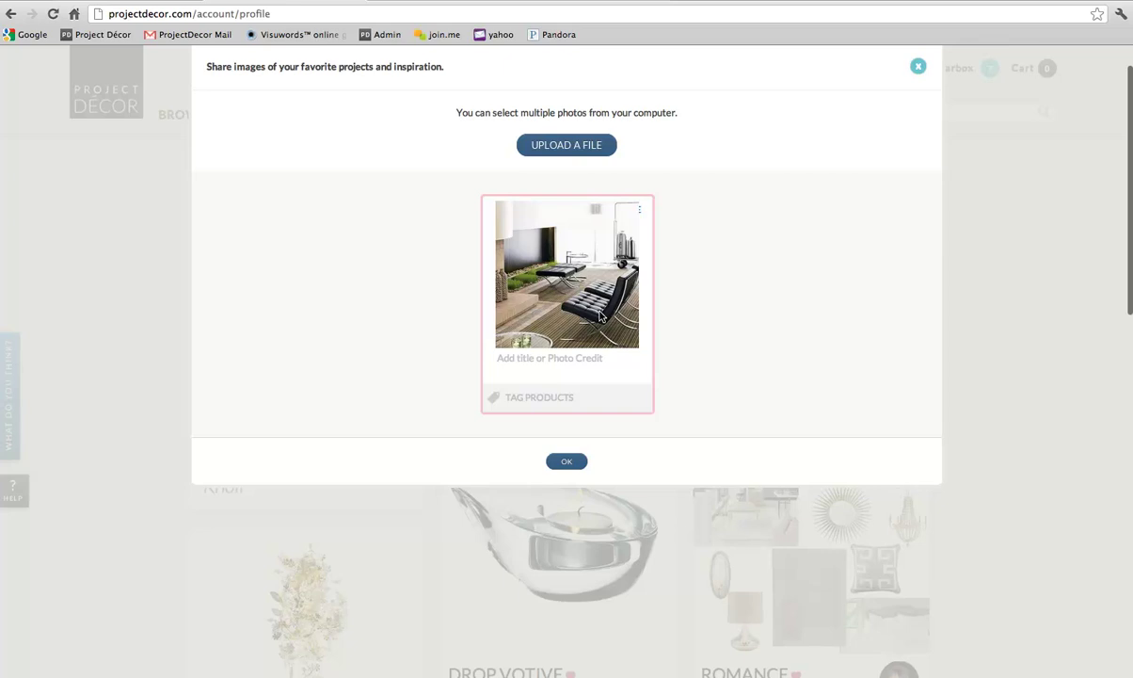
- Search 'barcelona chair chrome' and tag the photo's chair as Barcelona Chair in Chrome
click(601, 317)
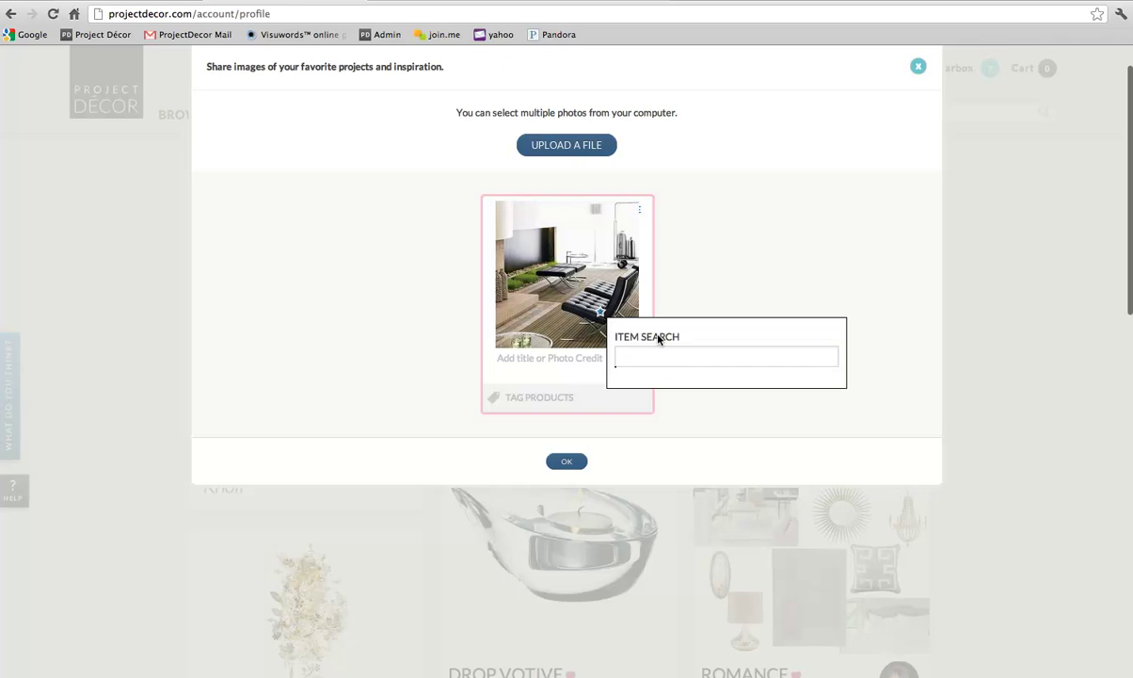
text(barc)
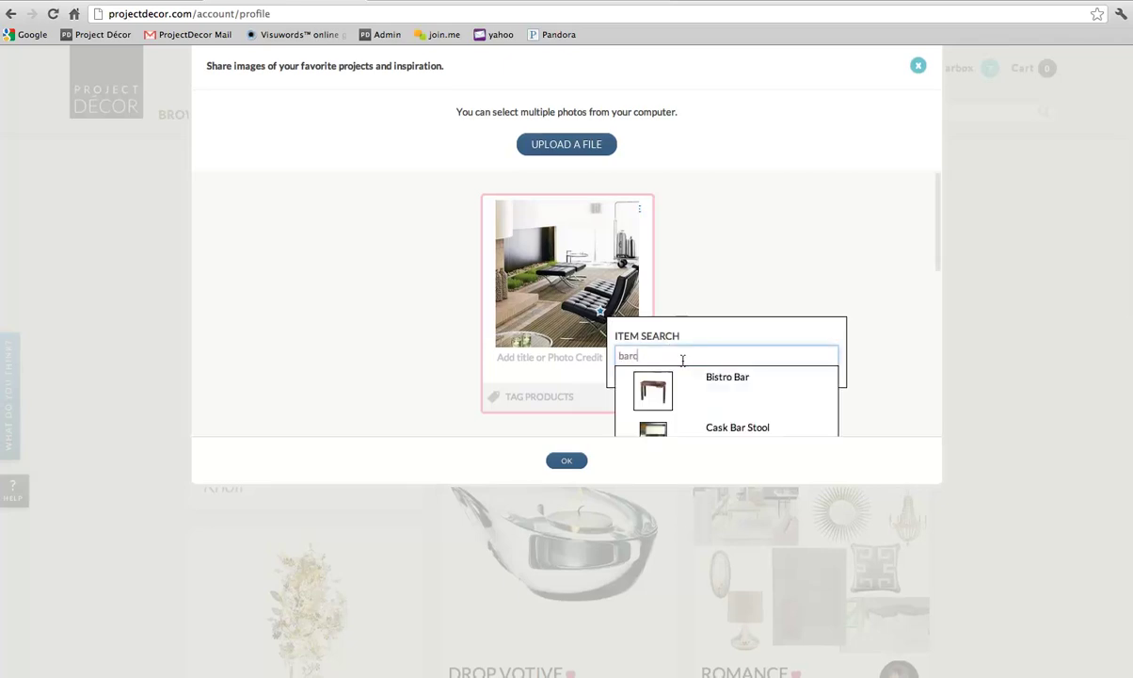
text(elona chair chrome)
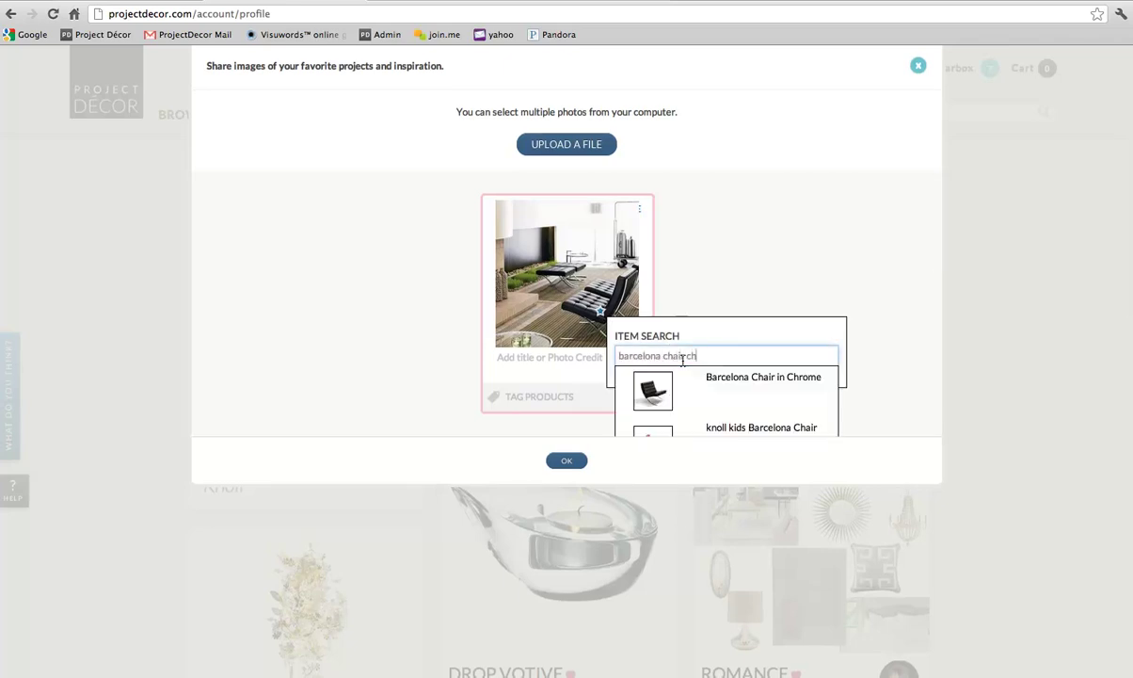
click(757, 392)
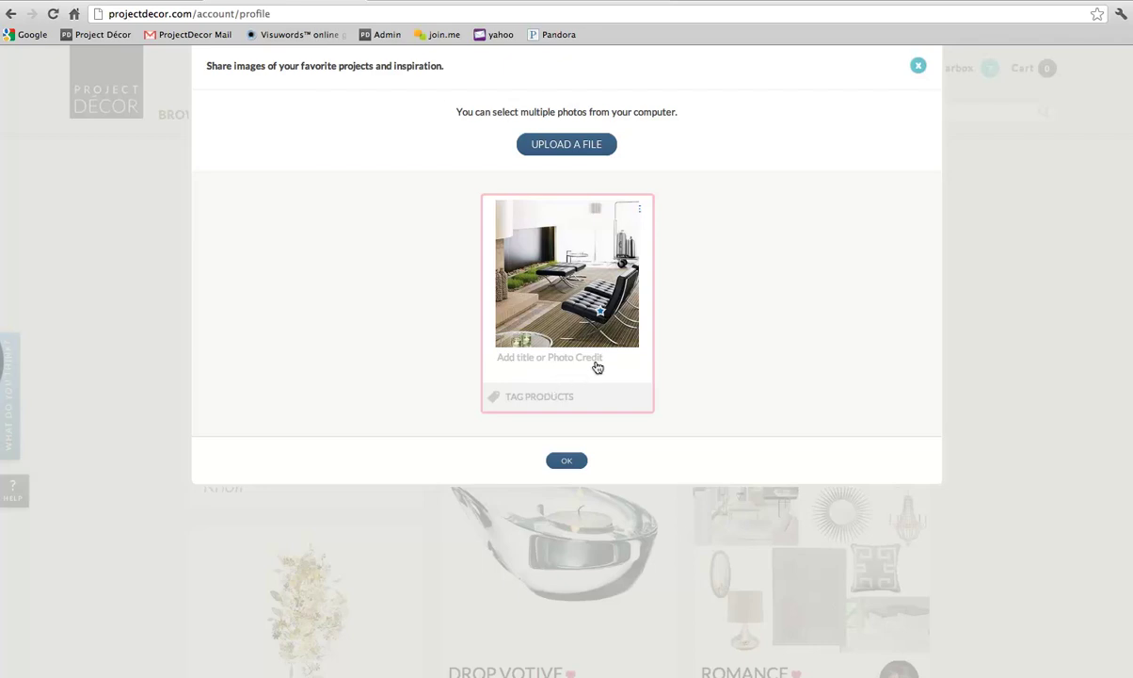
- Add the tagged chair photo to Things I love
click(569, 462)
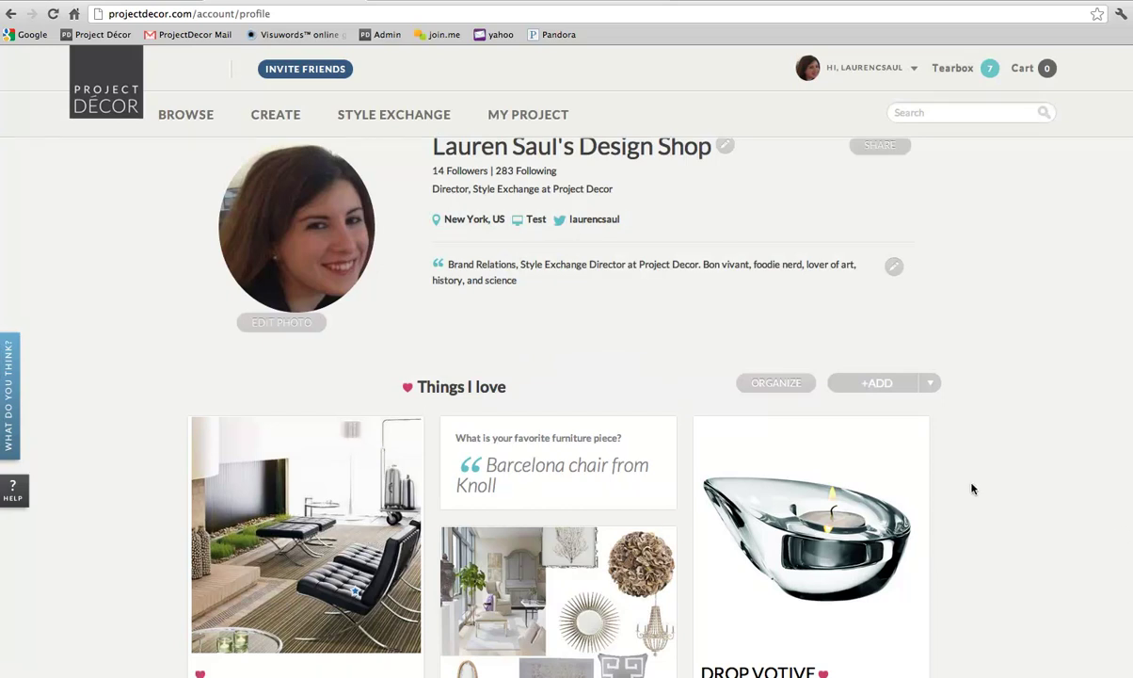
mouse_move(357, 598)
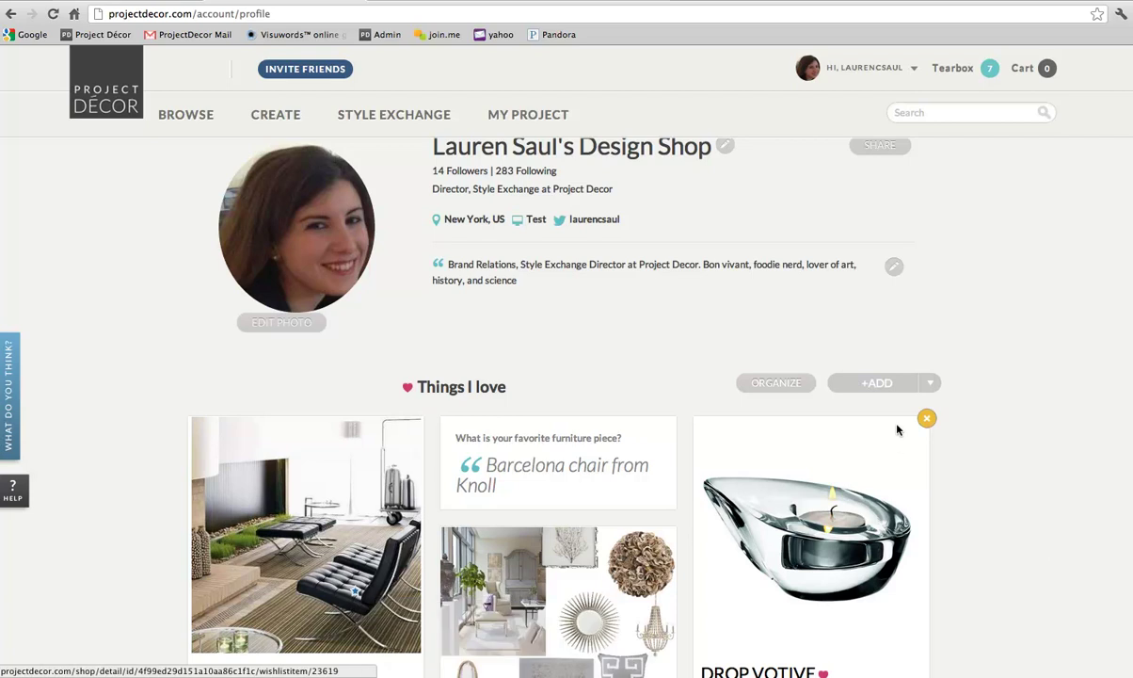
scroll(932, 395, down, 1)
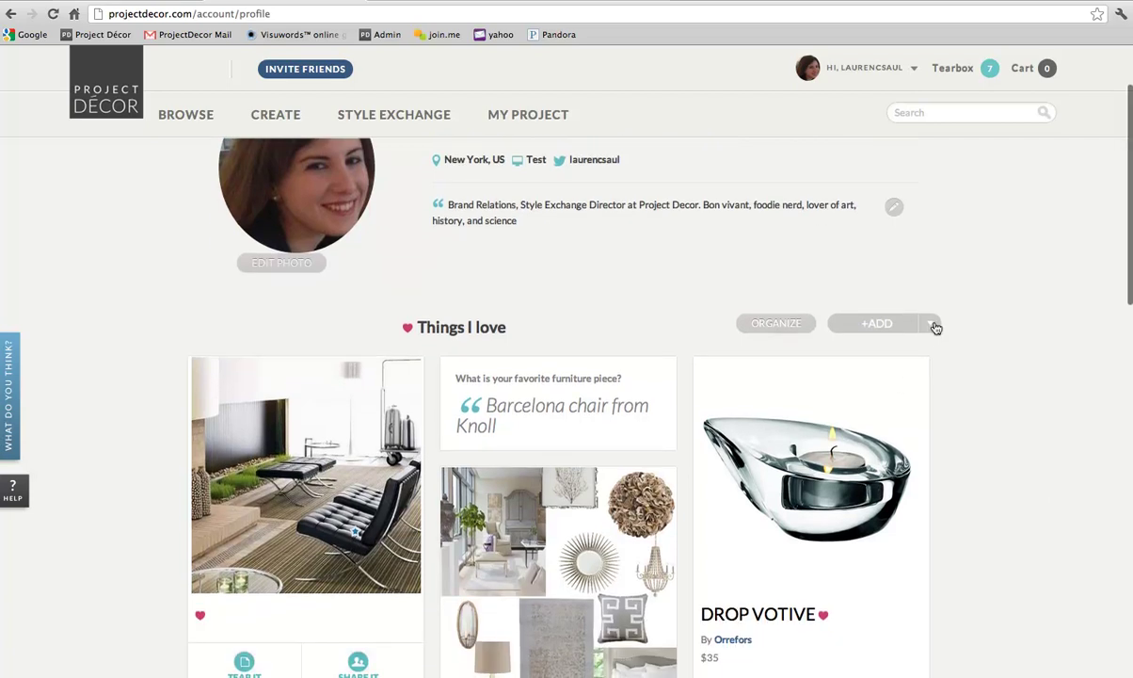
- Start a commentary card, skipping the travel and New Year's resolution questions
click(933, 311)
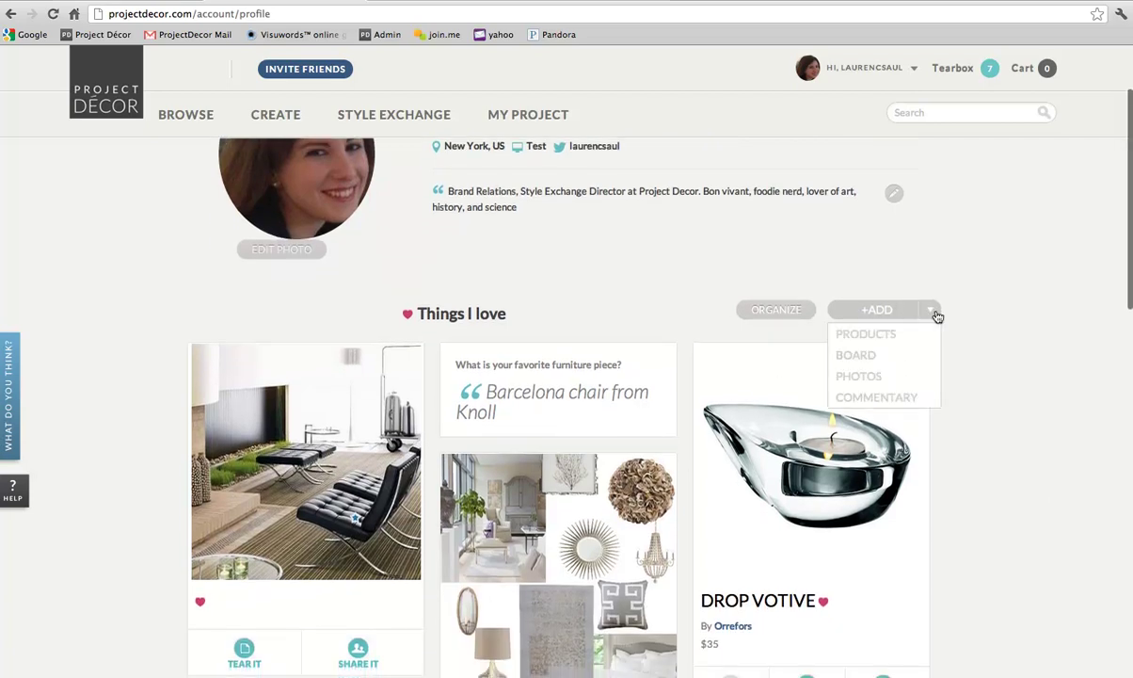
click(912, 399)
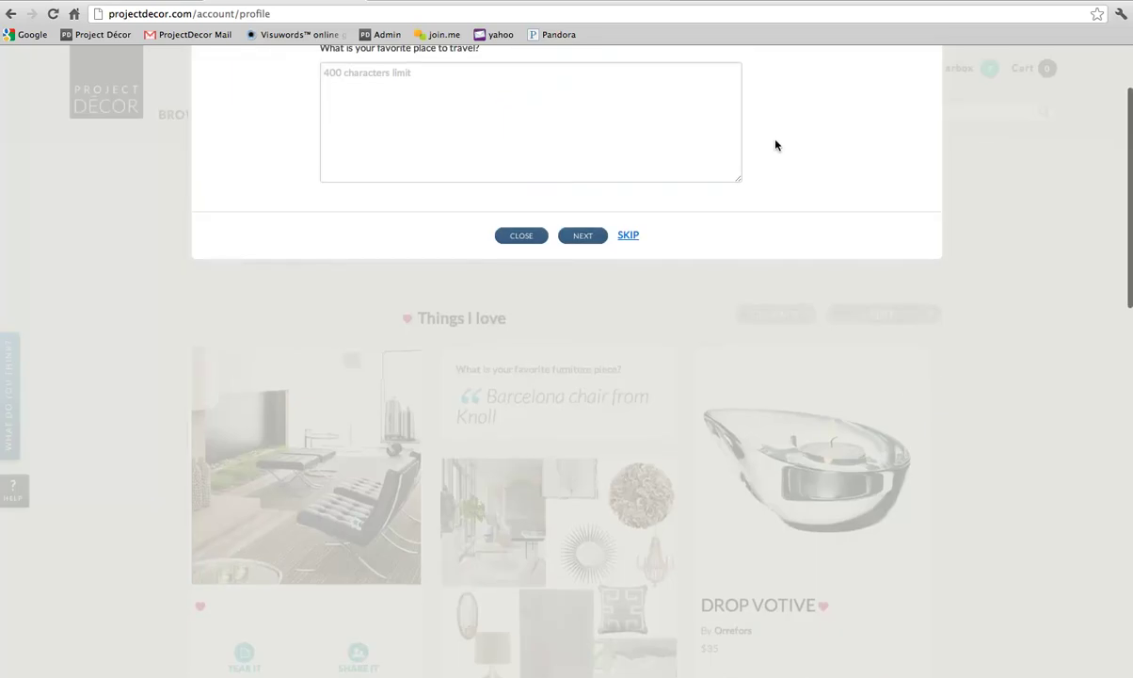
scroll(1105, 121, up, 2)
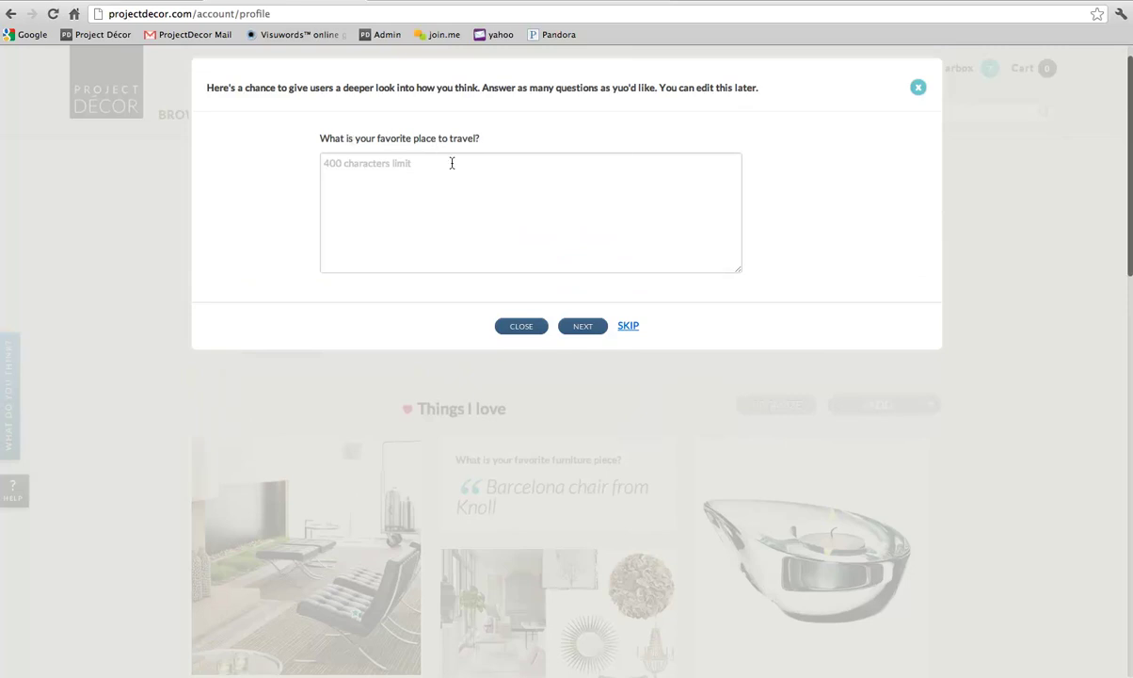
click(553, 203)
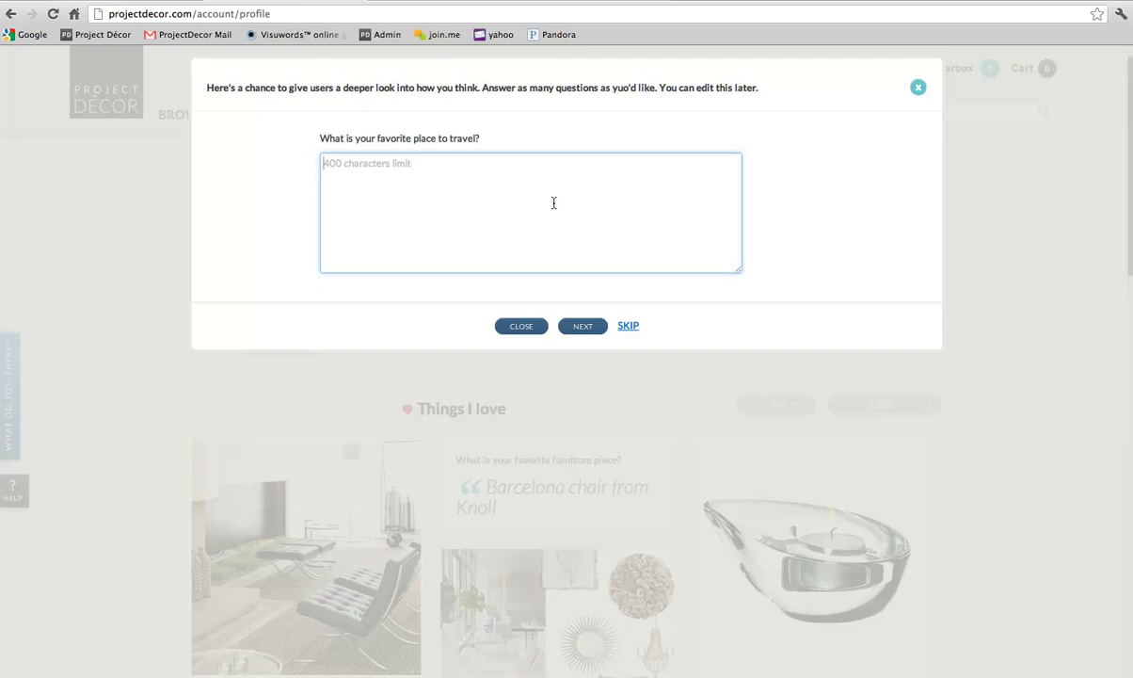
click(628, 327)
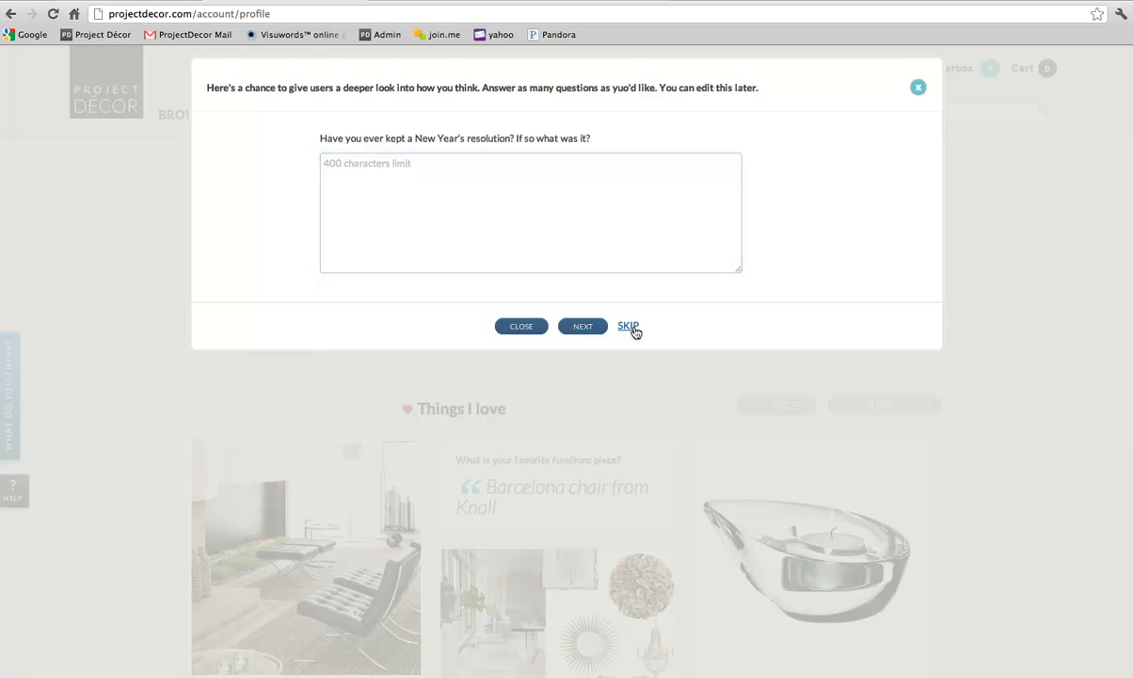
click(628, 326)
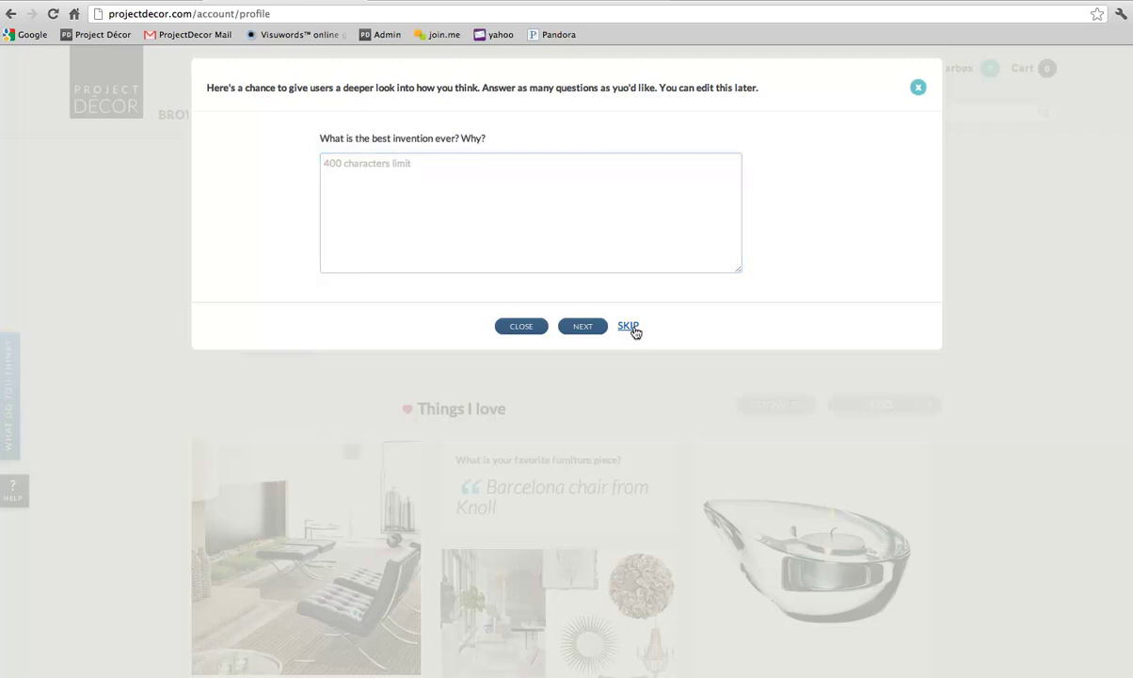
- Answer the best-invention question with 'The iPhone', save it, and close the questions
click(529, 193)
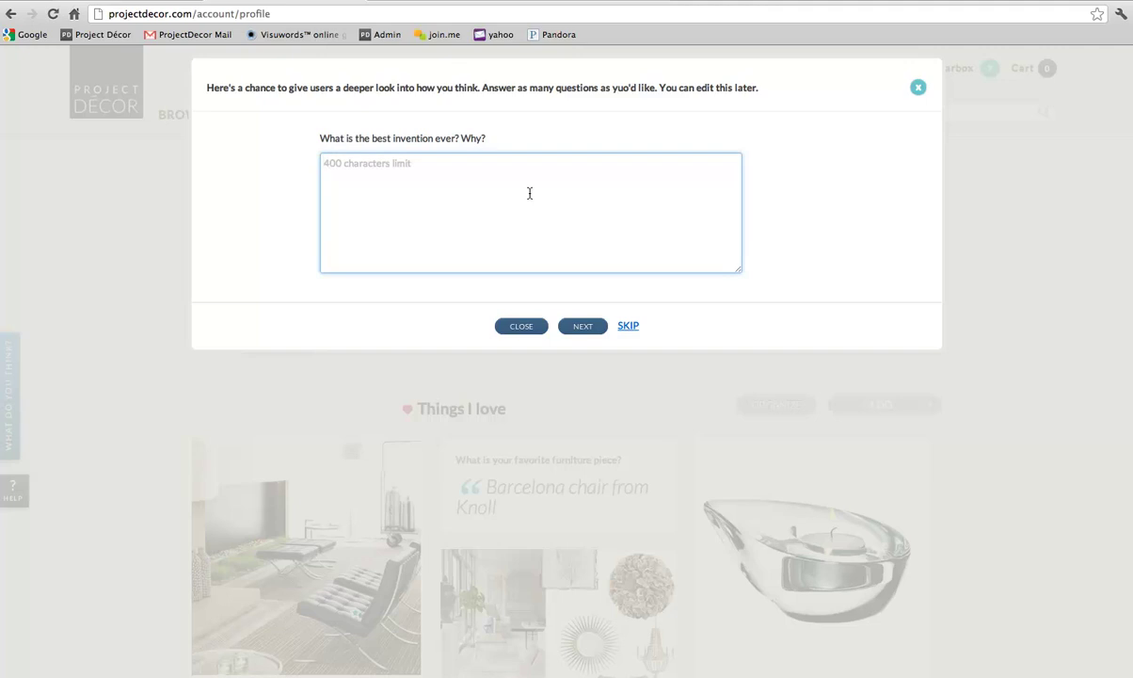
text(The iPhone)
scroll(529, 193, down, 1)
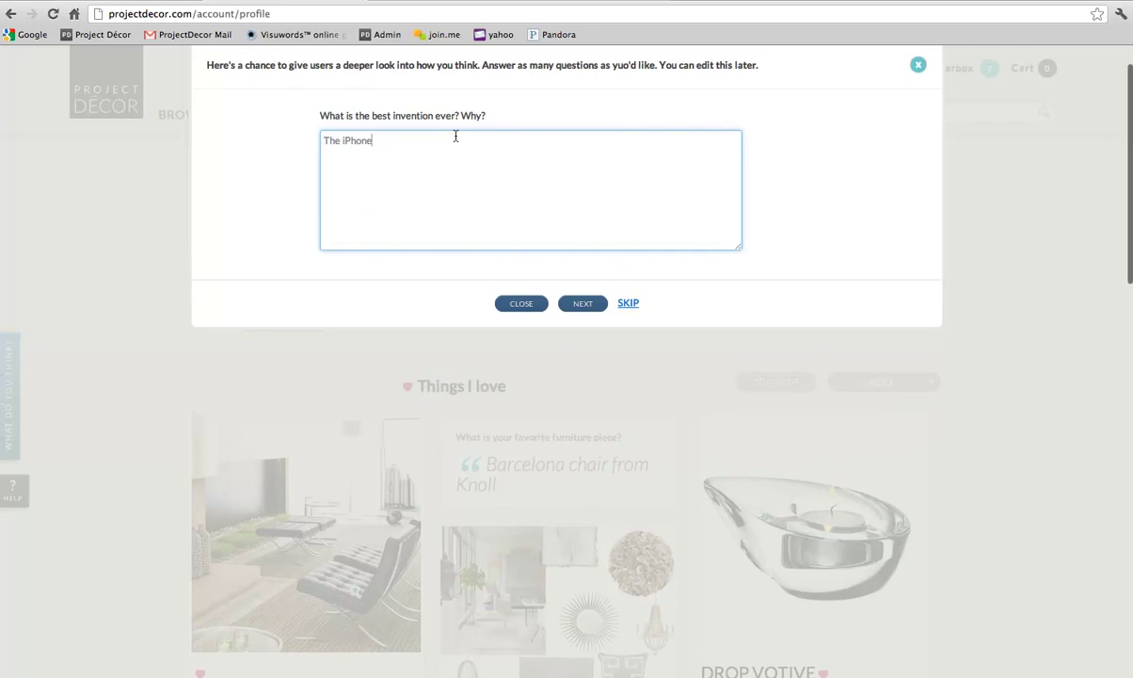
scroll(410, 156, up, 1)
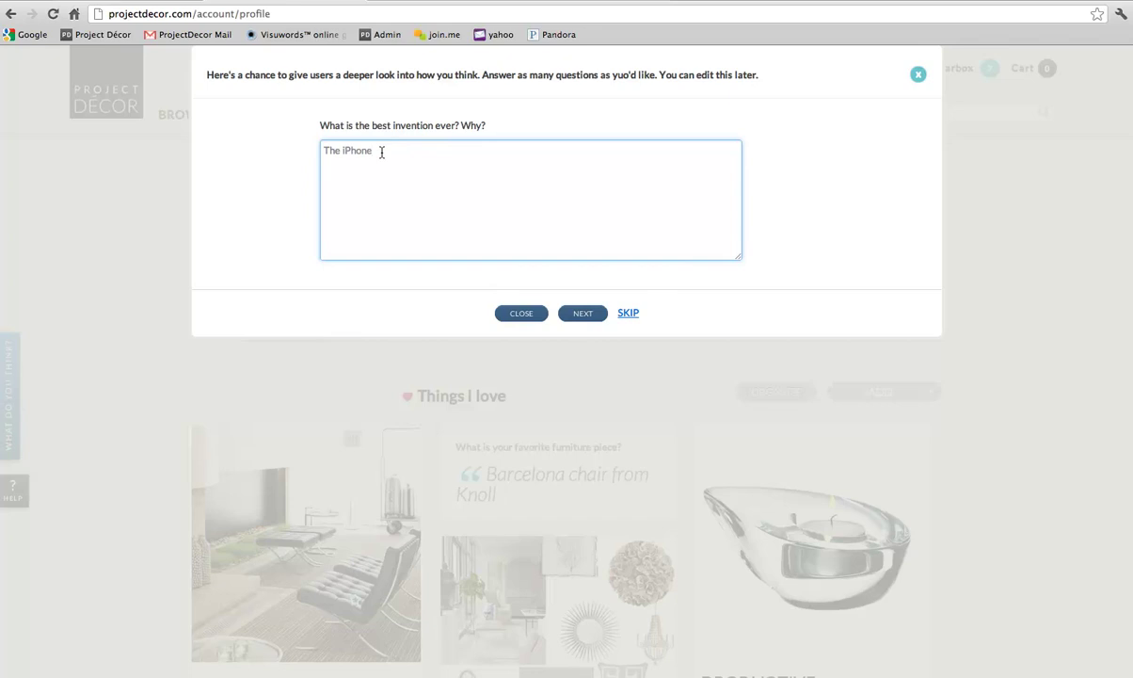
scroll(581, 313, down, 1)
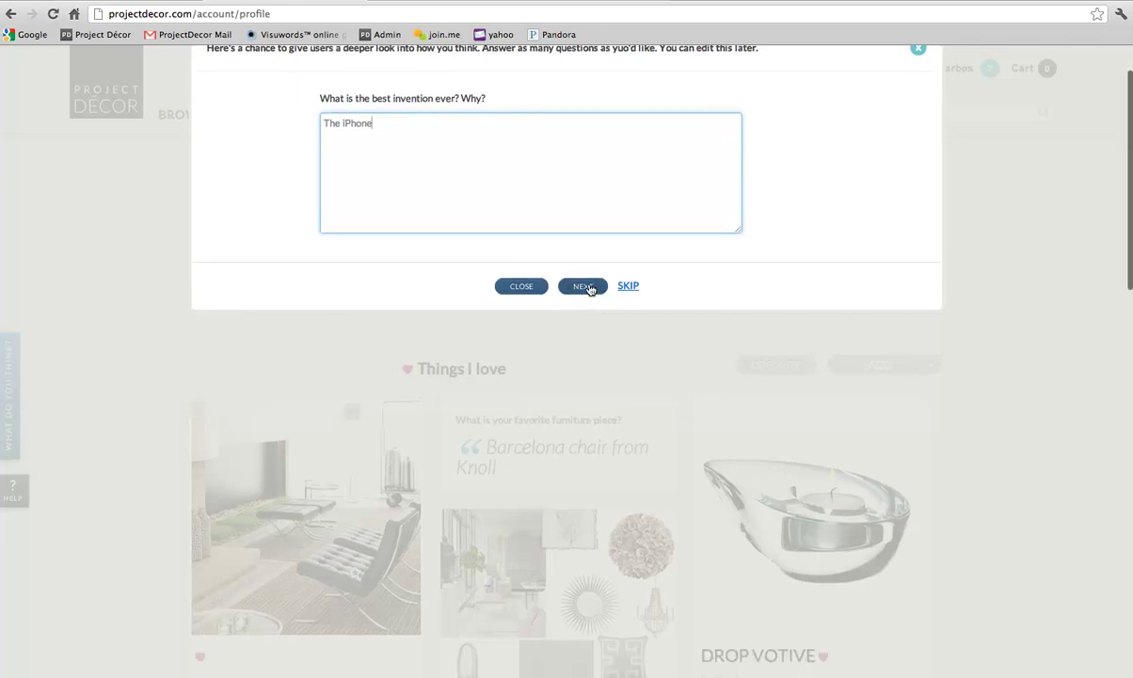
click(587, 286)
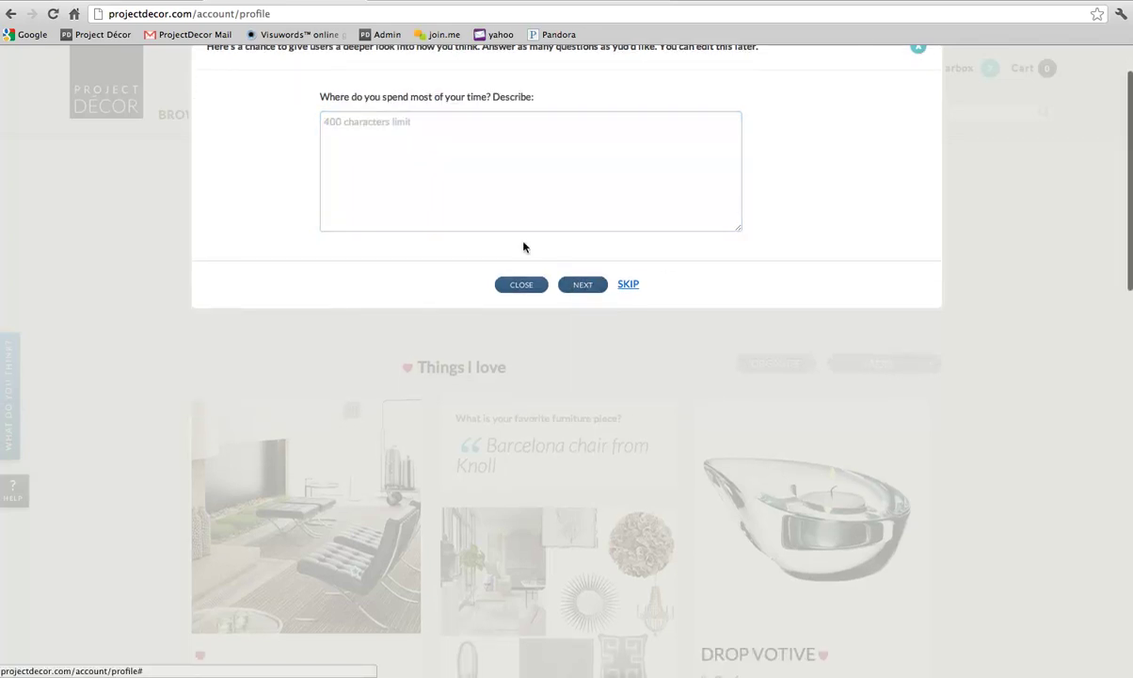
click(522, 286)
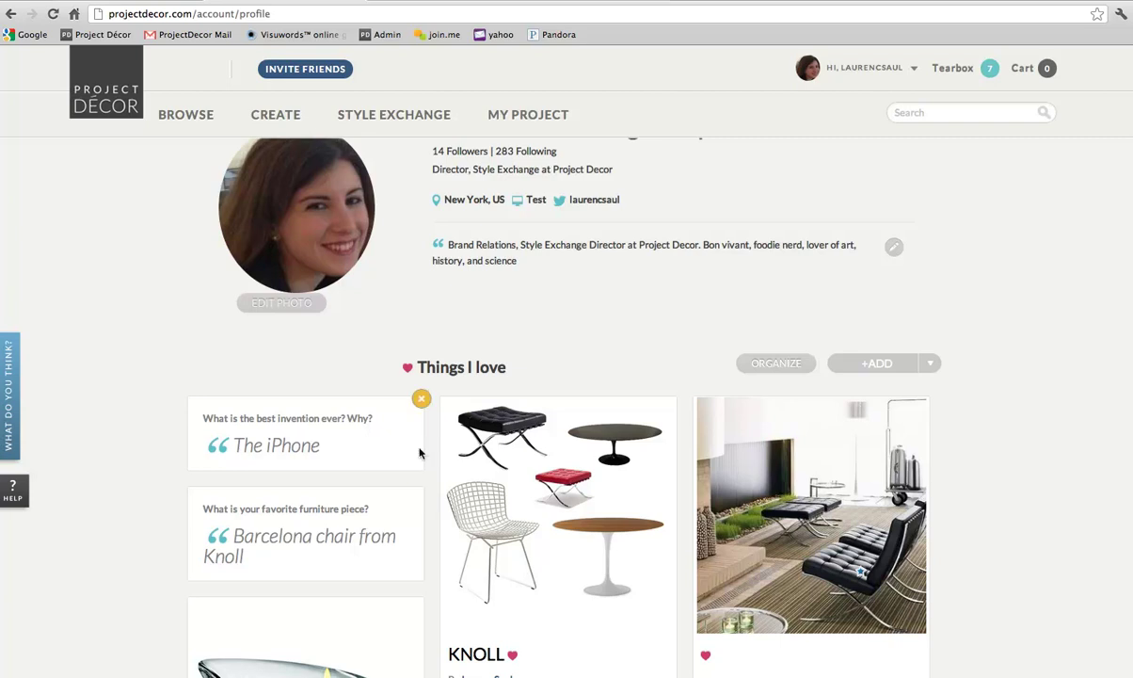
- Delete 'The iPhone' commentary card from Things I love and confirm with OK
click(420, 401)
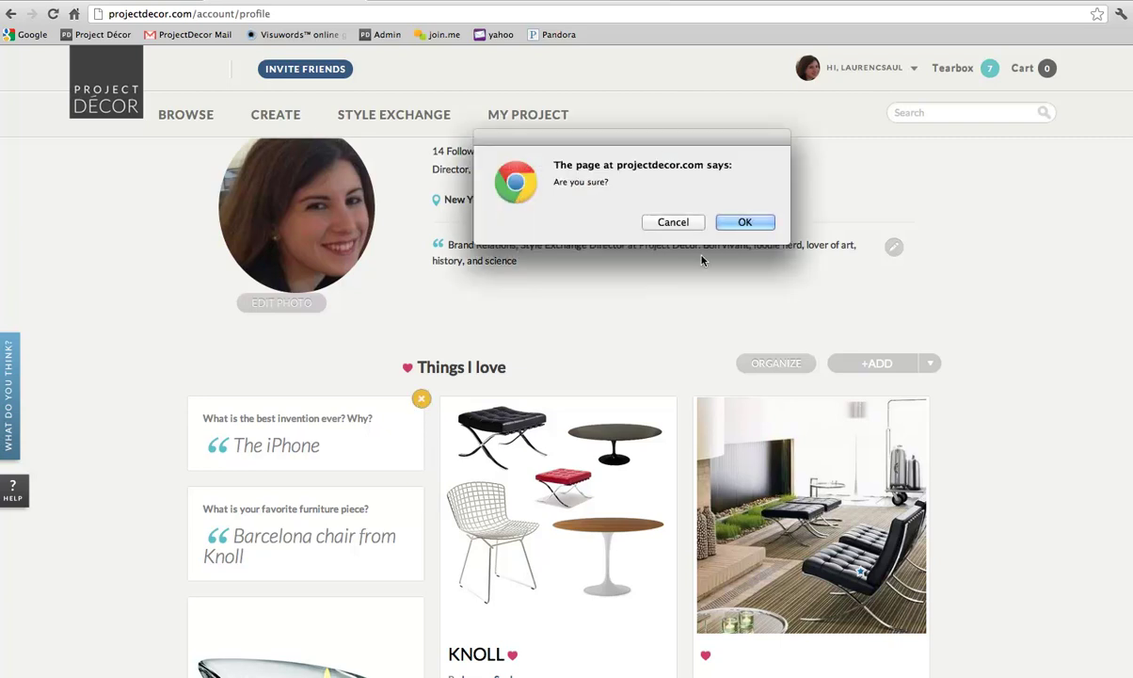
click(745, 223)
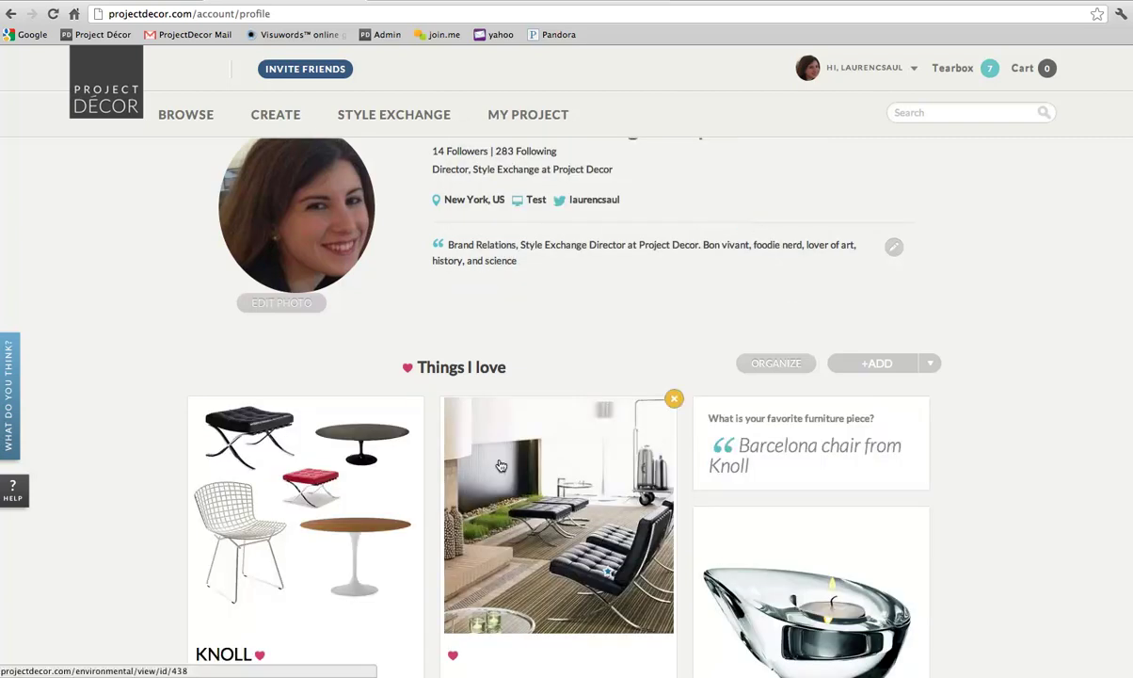
- Reorder Things I love so DROP VOTIVE comes first, and save the order
click(774, 361)
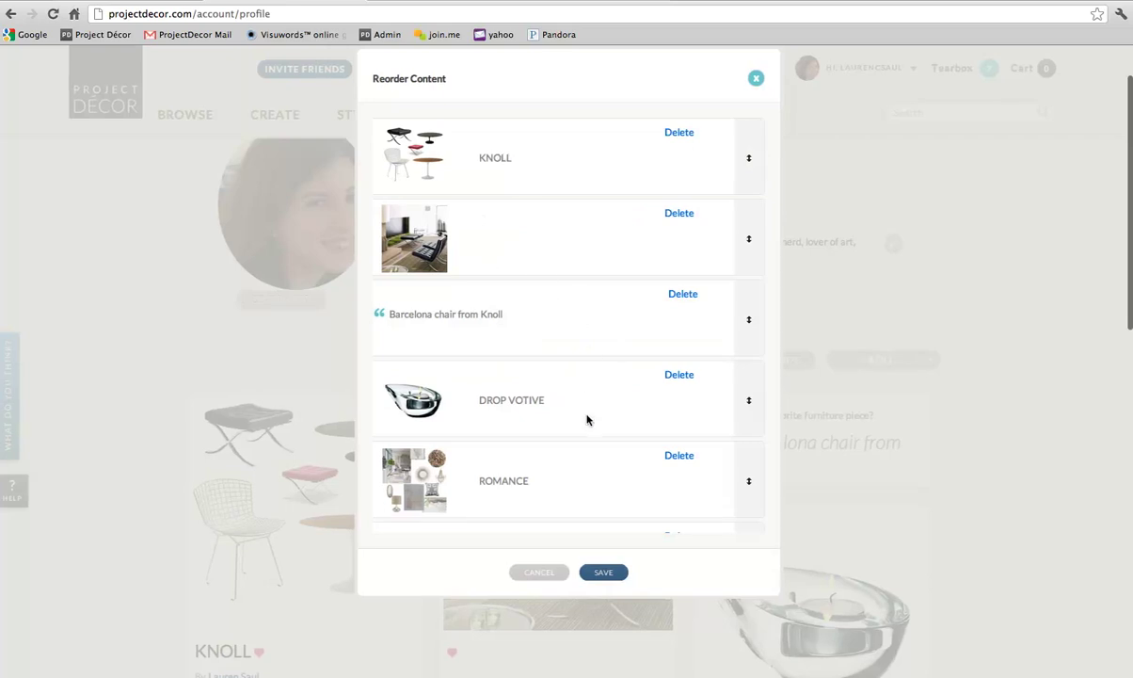
drag(588, 419, 591, 161)
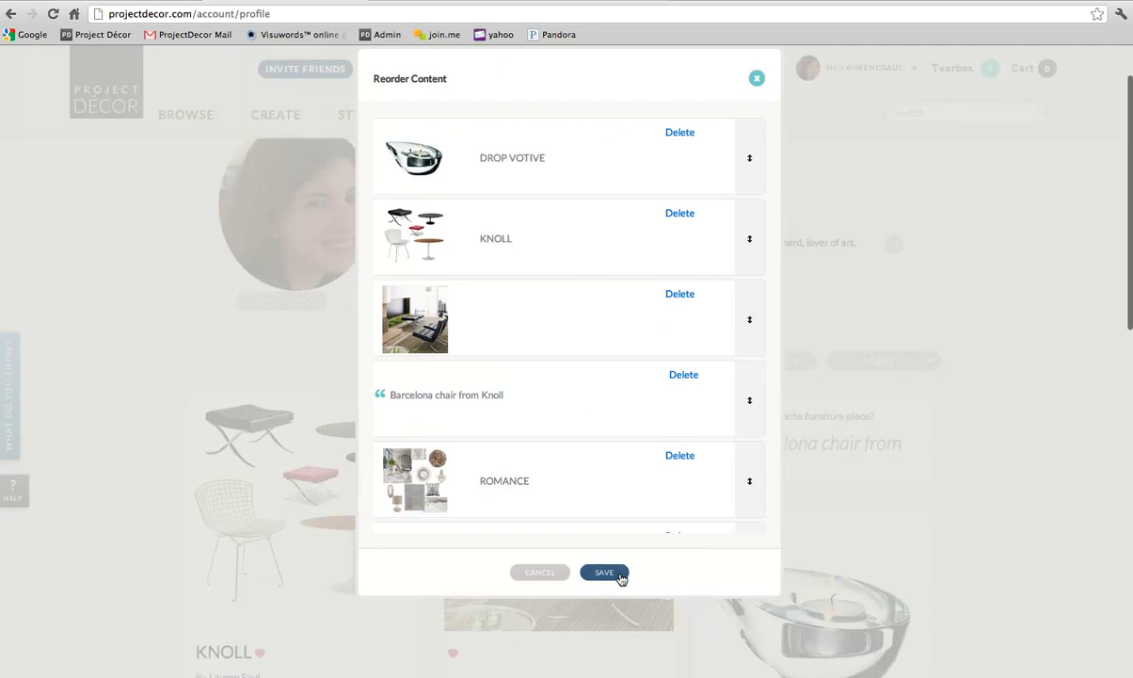
click(603, 572)
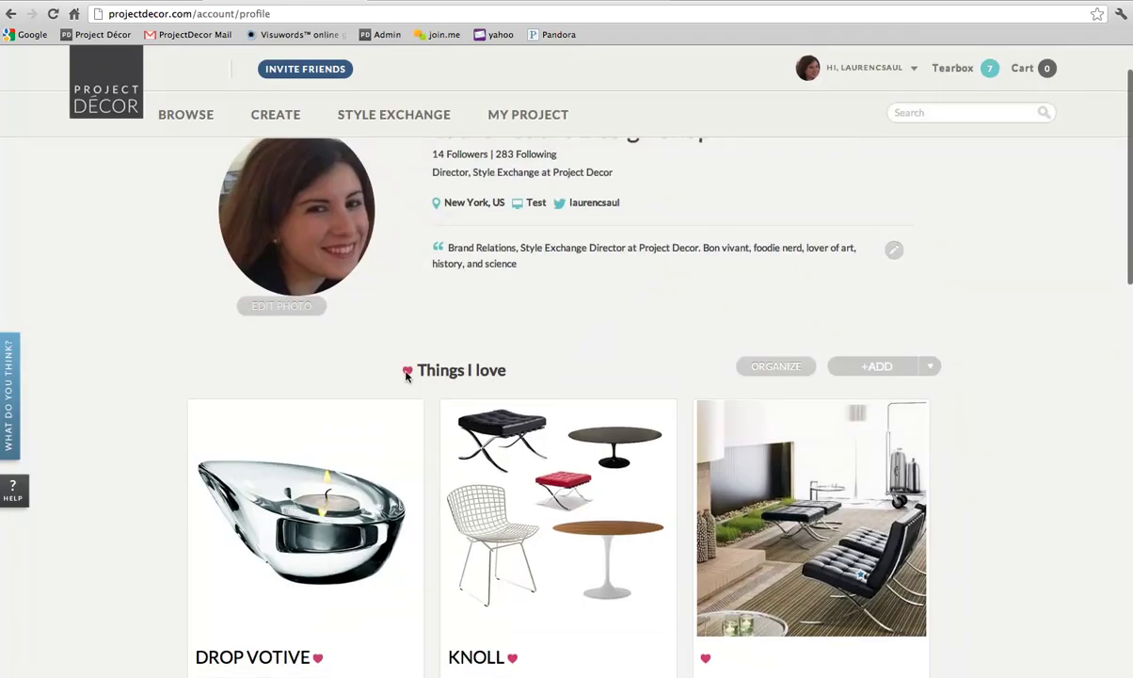
- Go from the profile to the Project Décor home page via Browse
scroll(406, 374, up, 2)
click(184, 116)
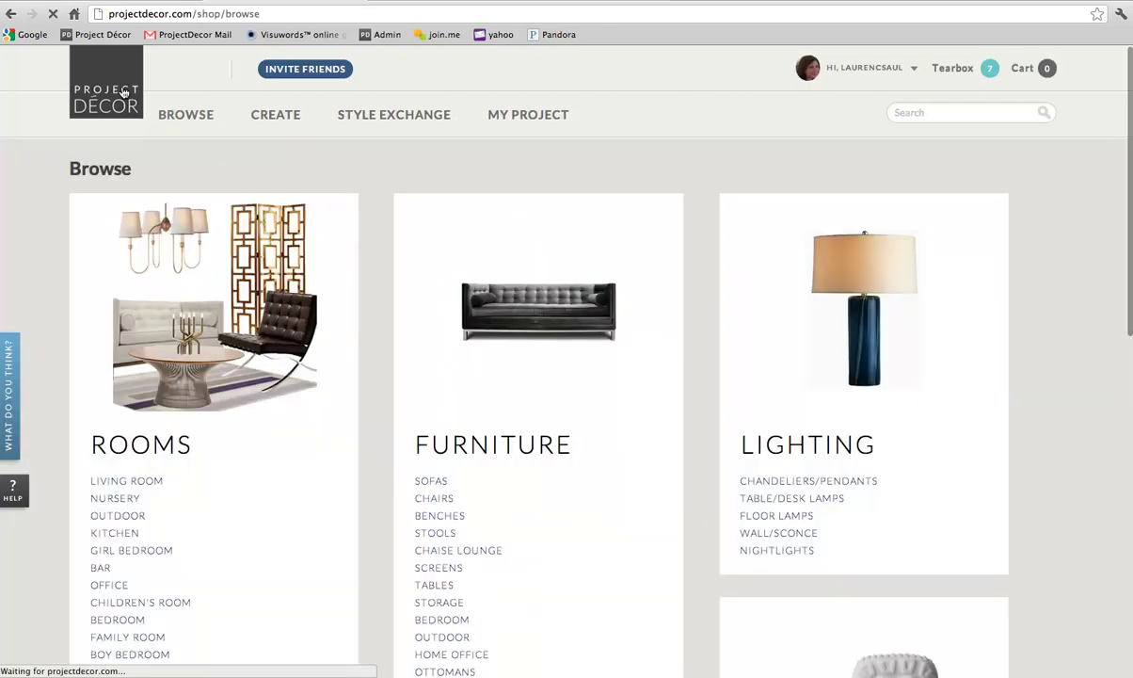
click(122, 92)
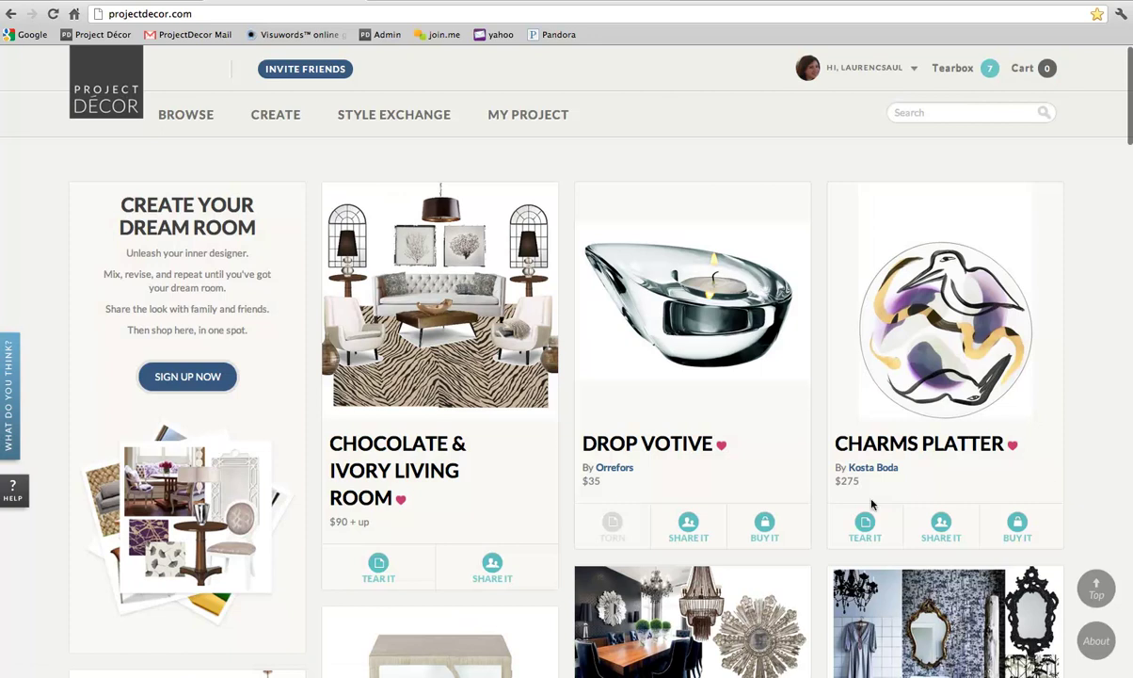
- Heart the Charms Platter and the Chocolate & Ivory Living Room board, saving each
click(1013, 447)
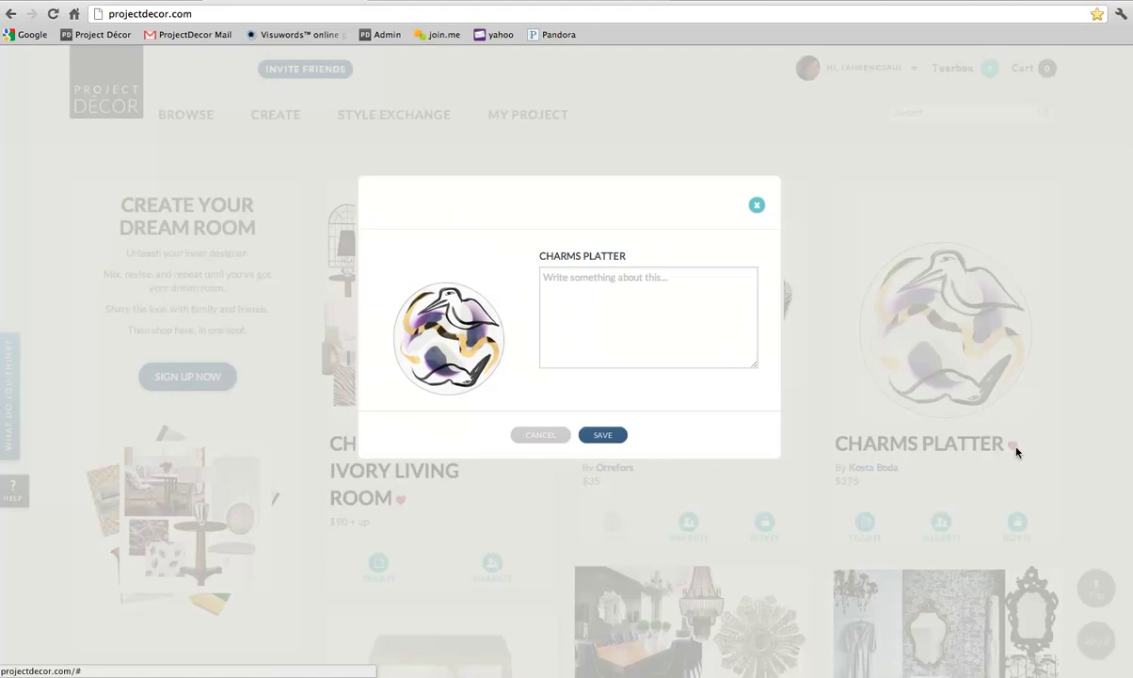
click(562, 282)
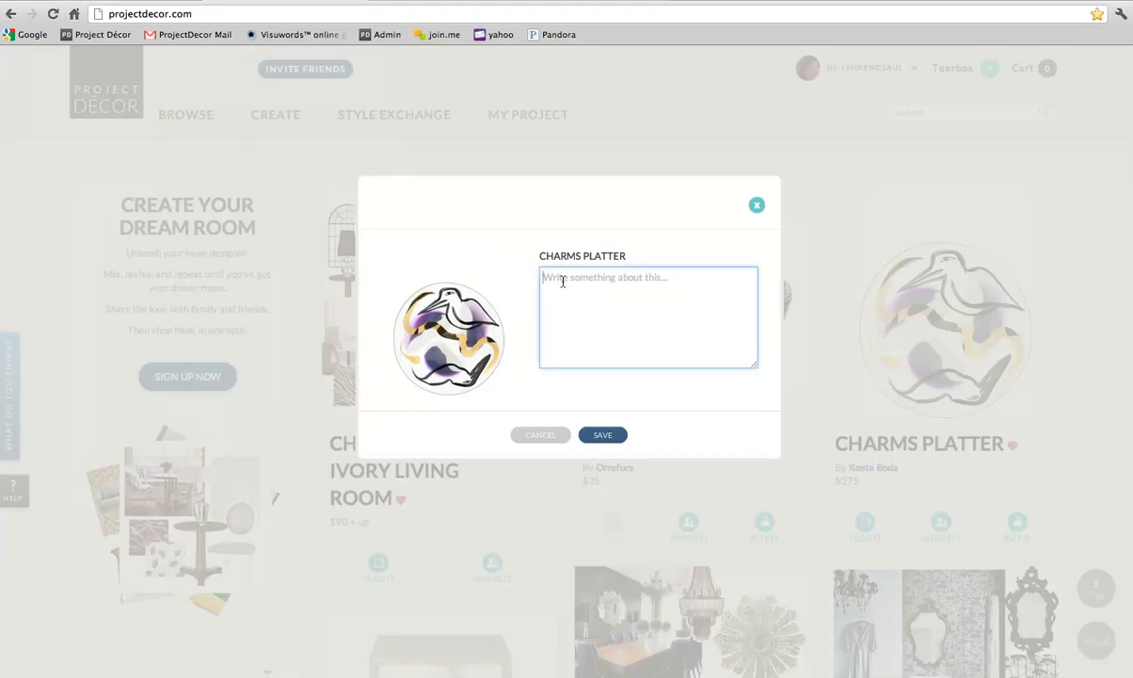
click(613, 435)
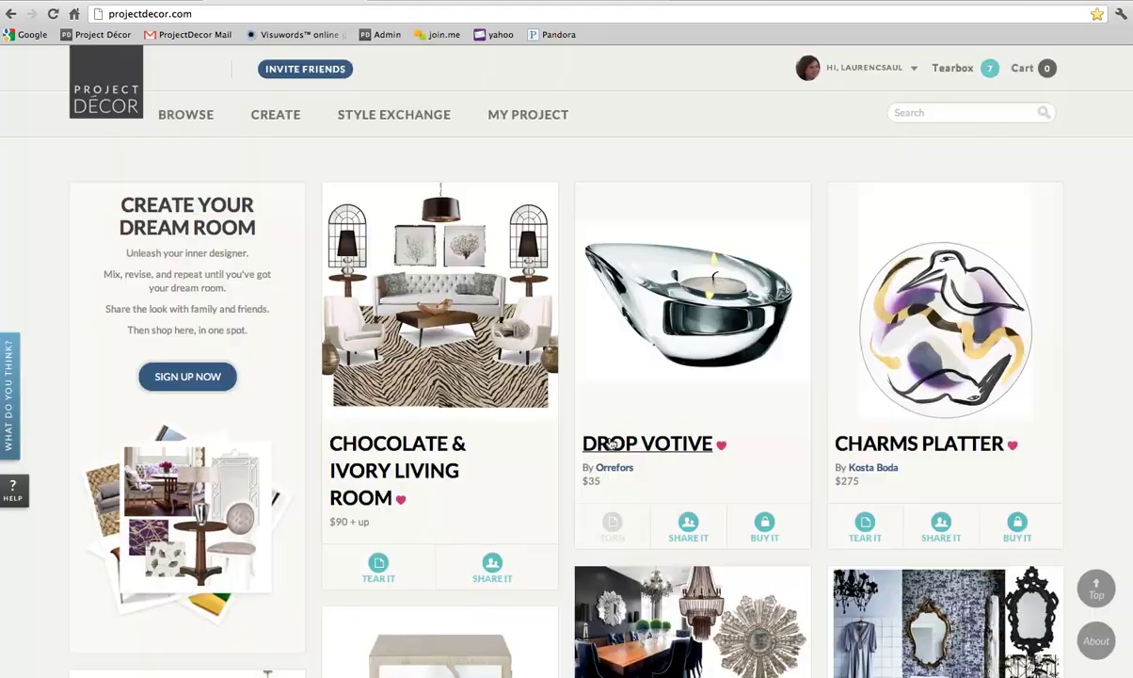
click(400, 500)
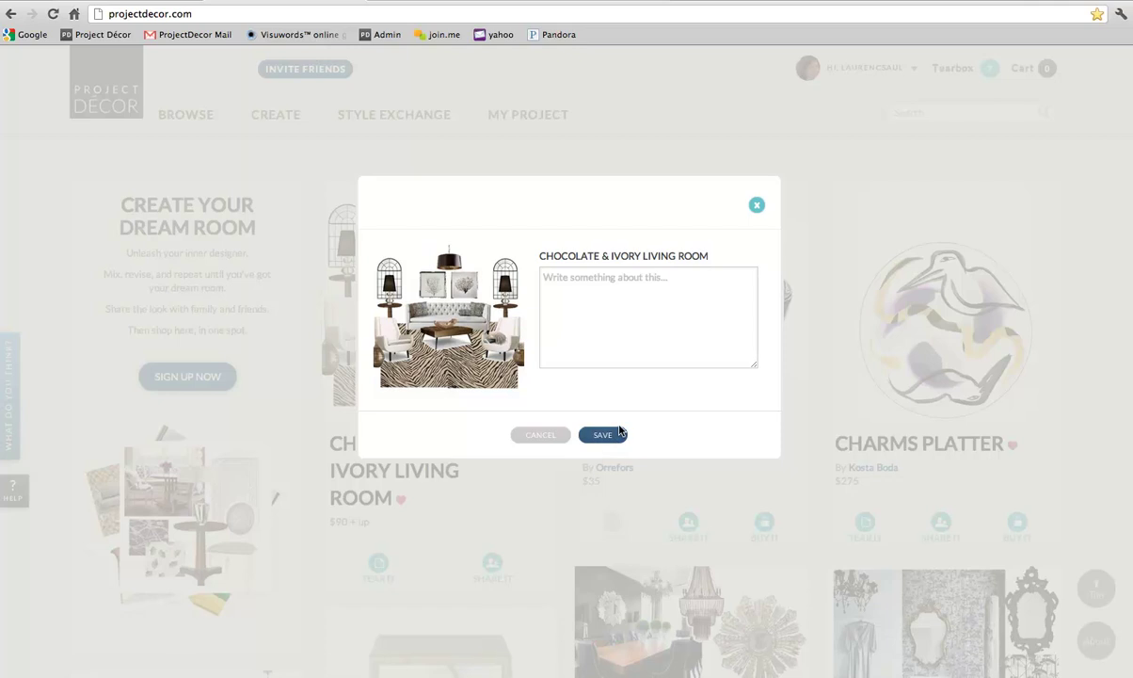
click(617, 437)
- Open My Design Shop and review Things I love: living-room board, Charms Platter $275, Drop Votive $35
mouse_move(367, 115)
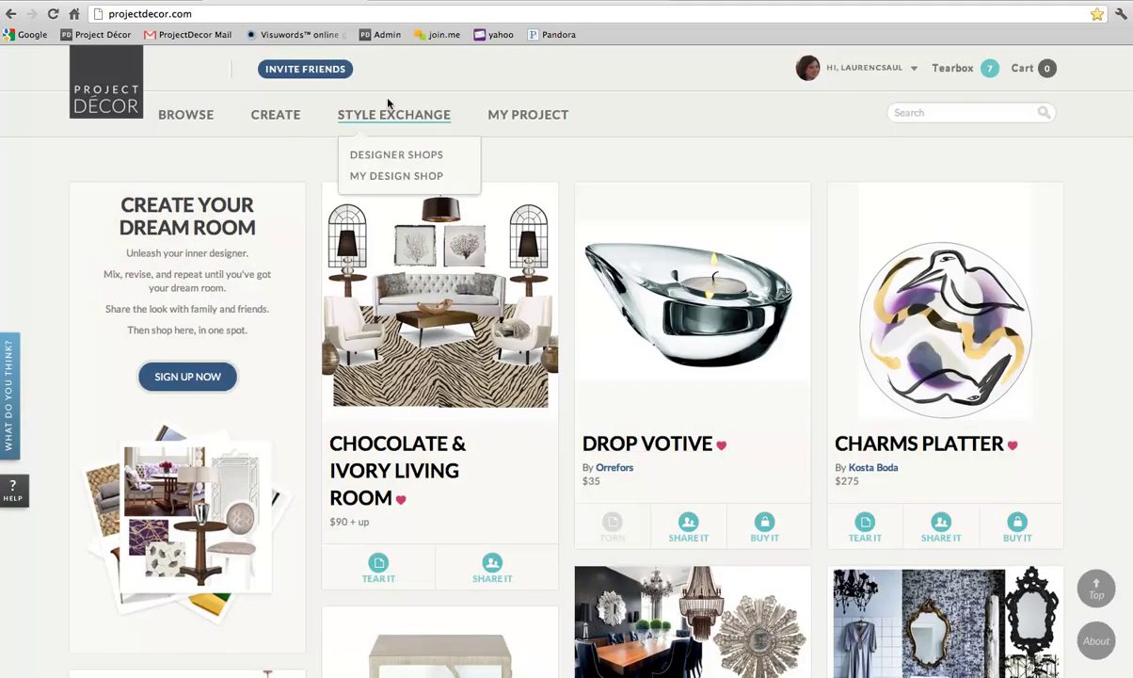
click(392, 178)
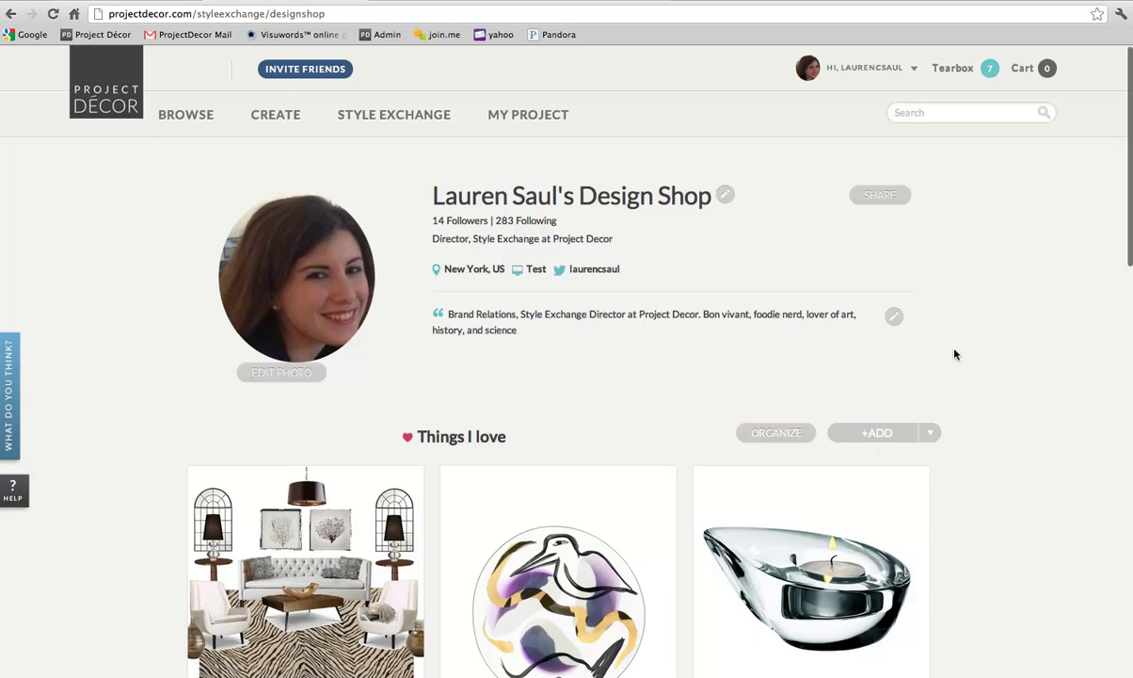
scroll(960, 347, down, 3)
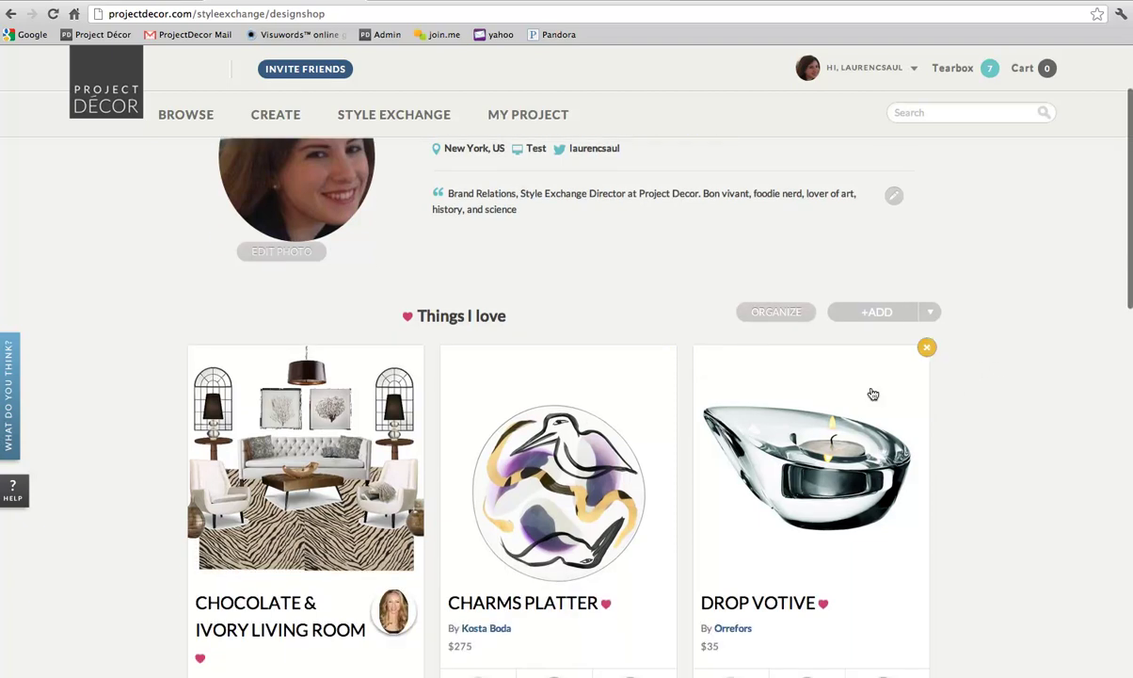
scroll(770, 440, down, 1)
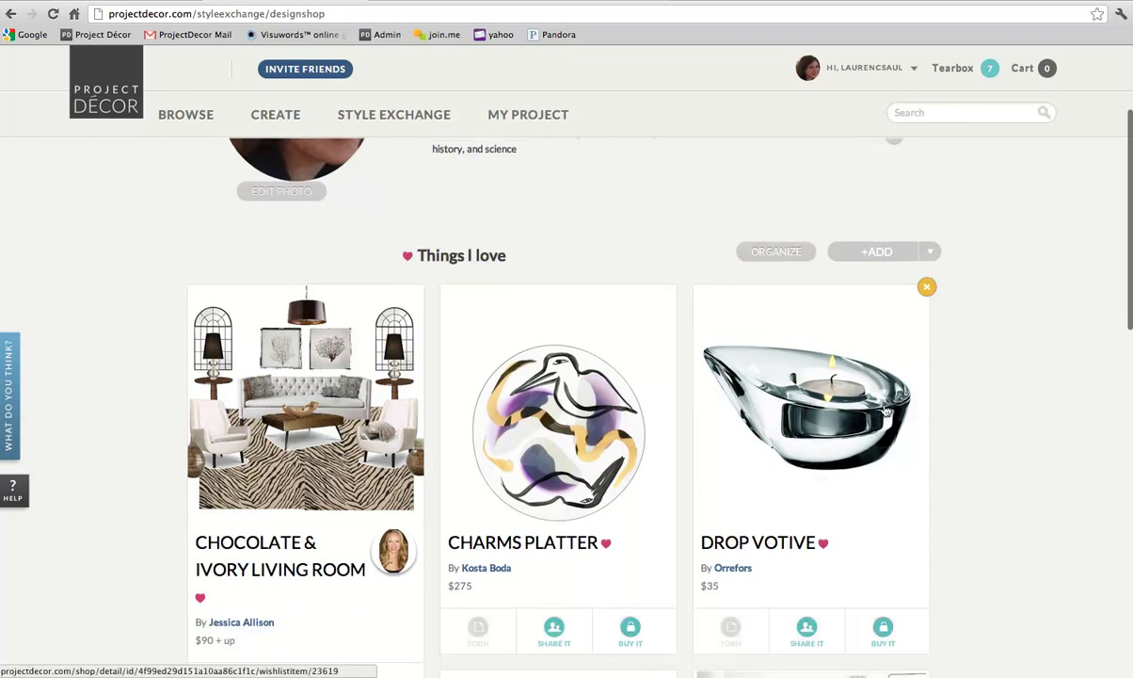
scroll(443, 299, up, 1)
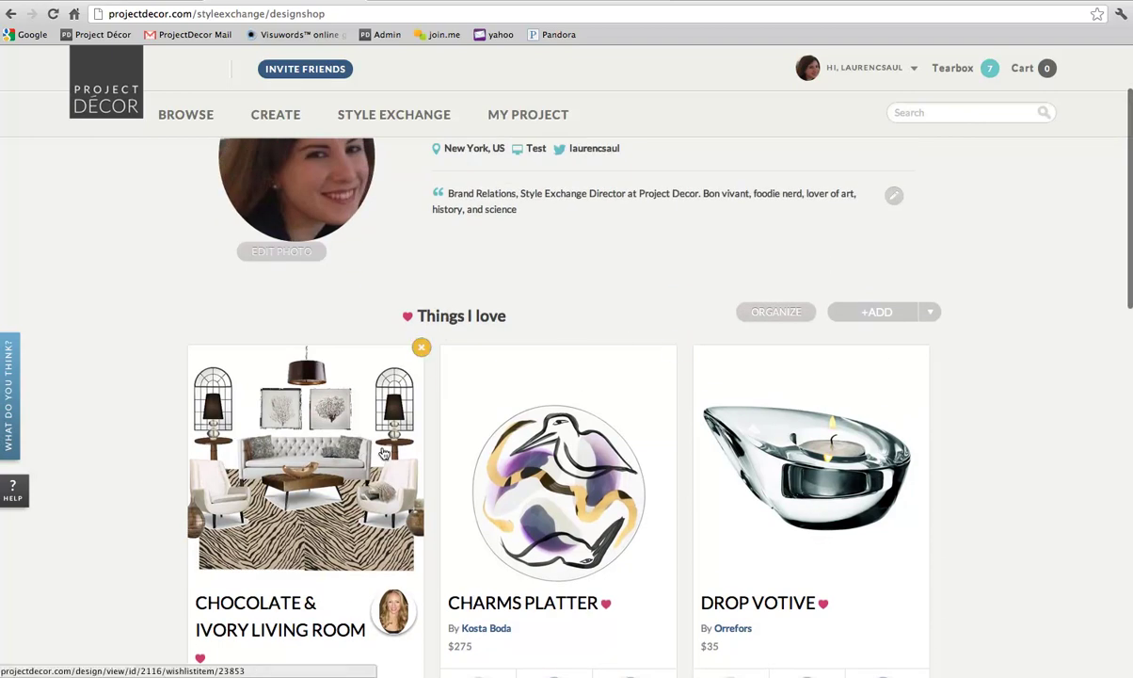
scroll(384, 453, up, 1)
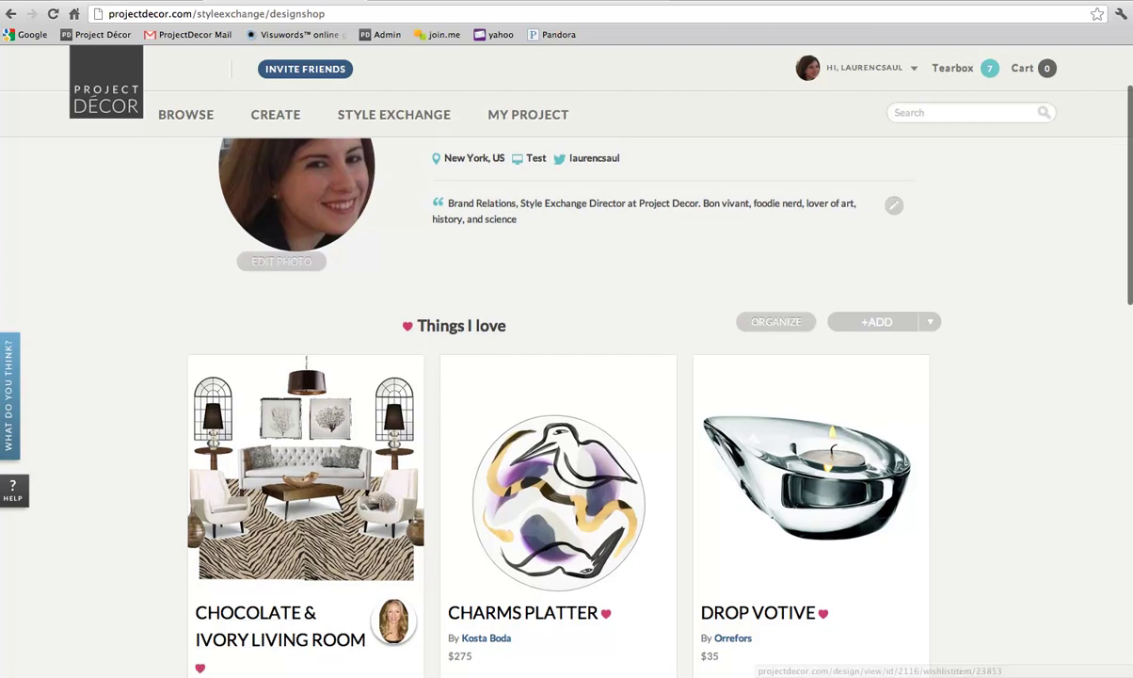